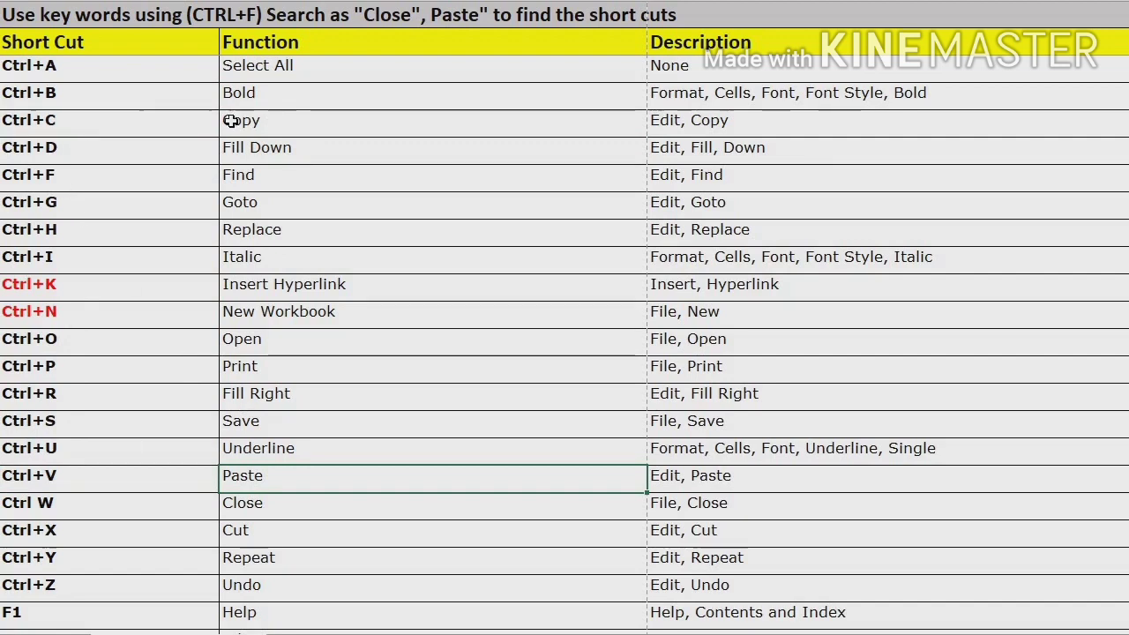
- Copy the Copy cell in the Function column and paste it over the Paste cell in the Ctrl+V row
left_click(283, 123)
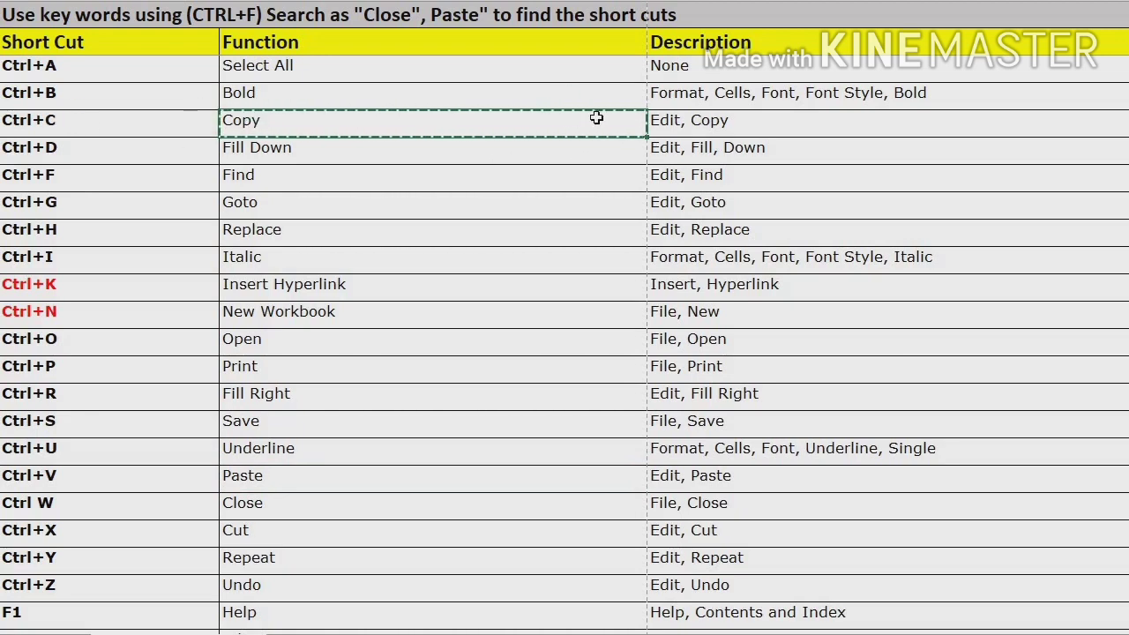
left_click(243, 481)
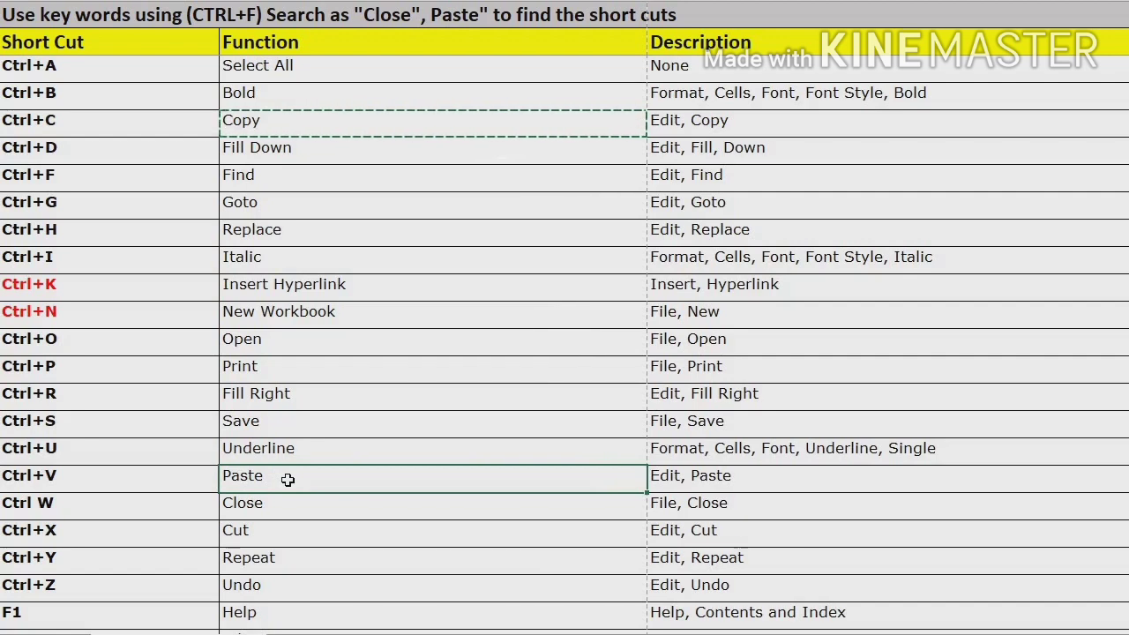
type("Copy")
key("ctrl")
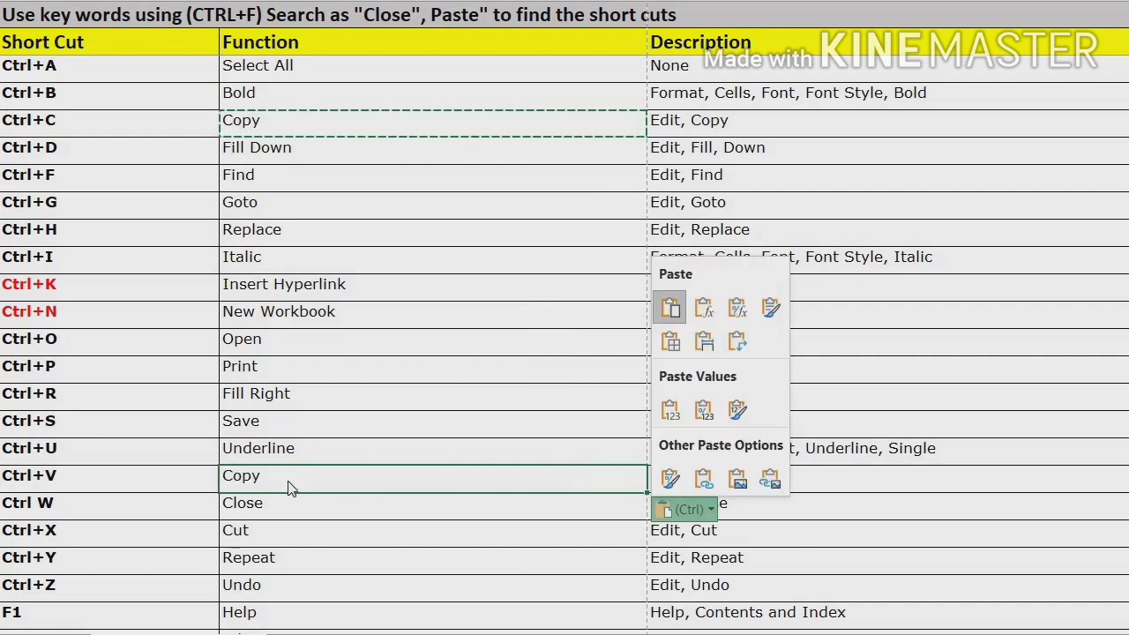
key("Escape")
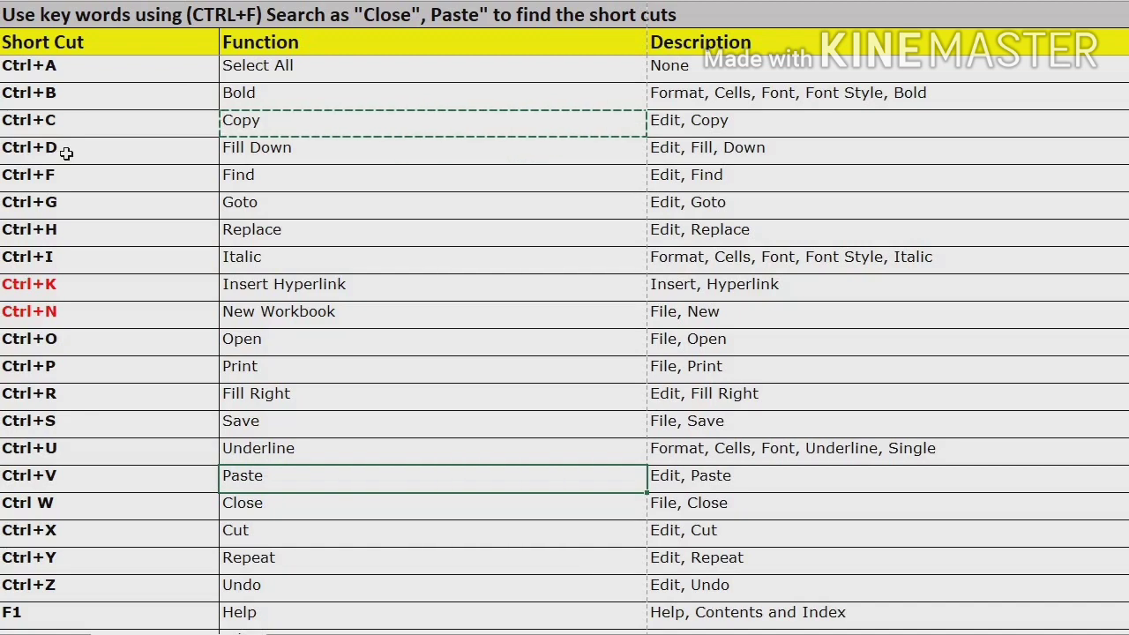
- Fill the Find cell down over the Goto cell in the Function column and undo the fill
left_click(67, 157)
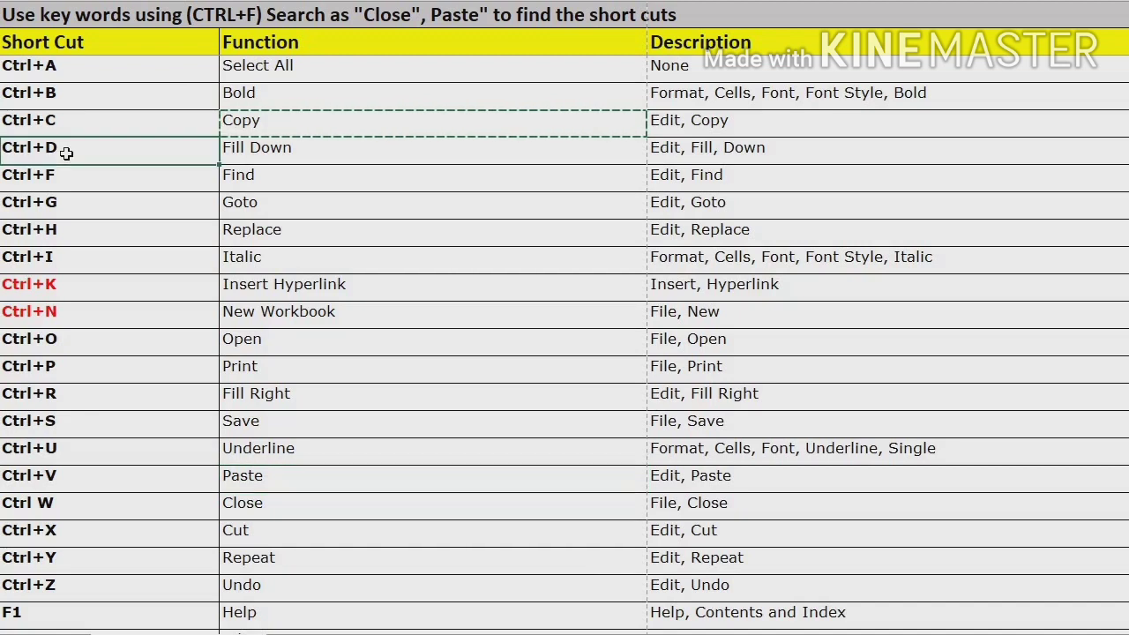
left_click(251, 151)
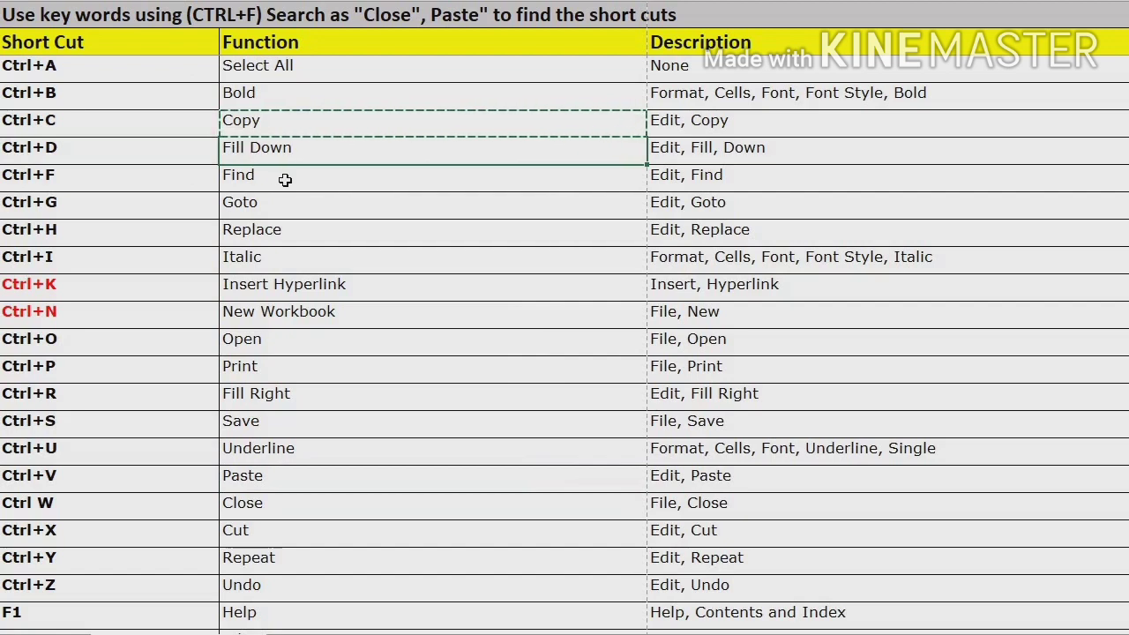
left_click(283, 174)
left_click(288, 206)
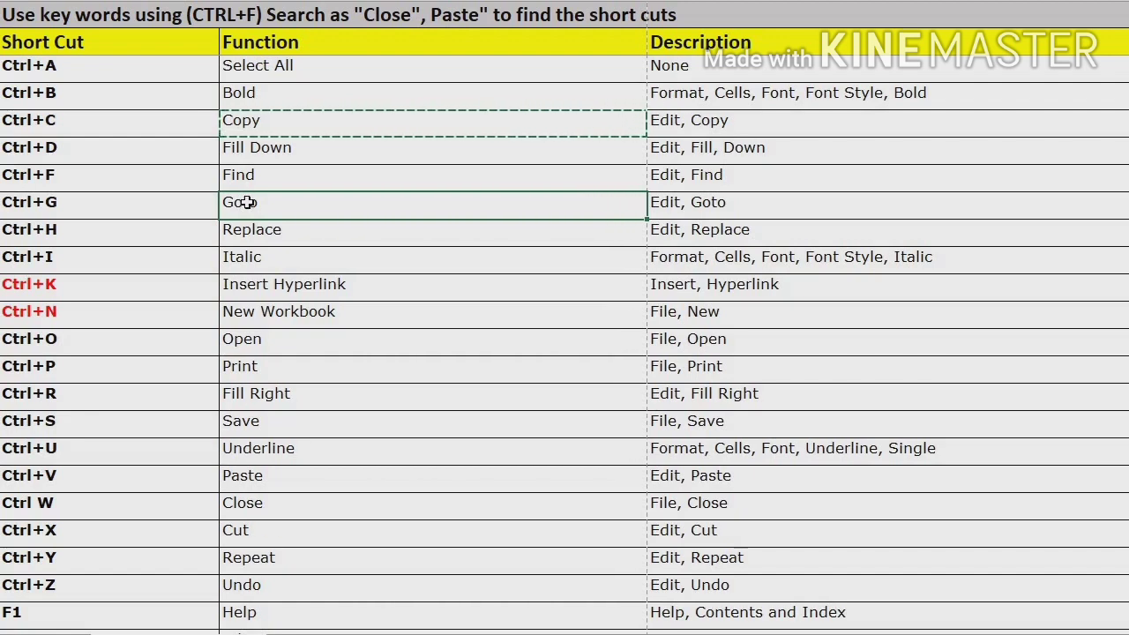
type("Find")
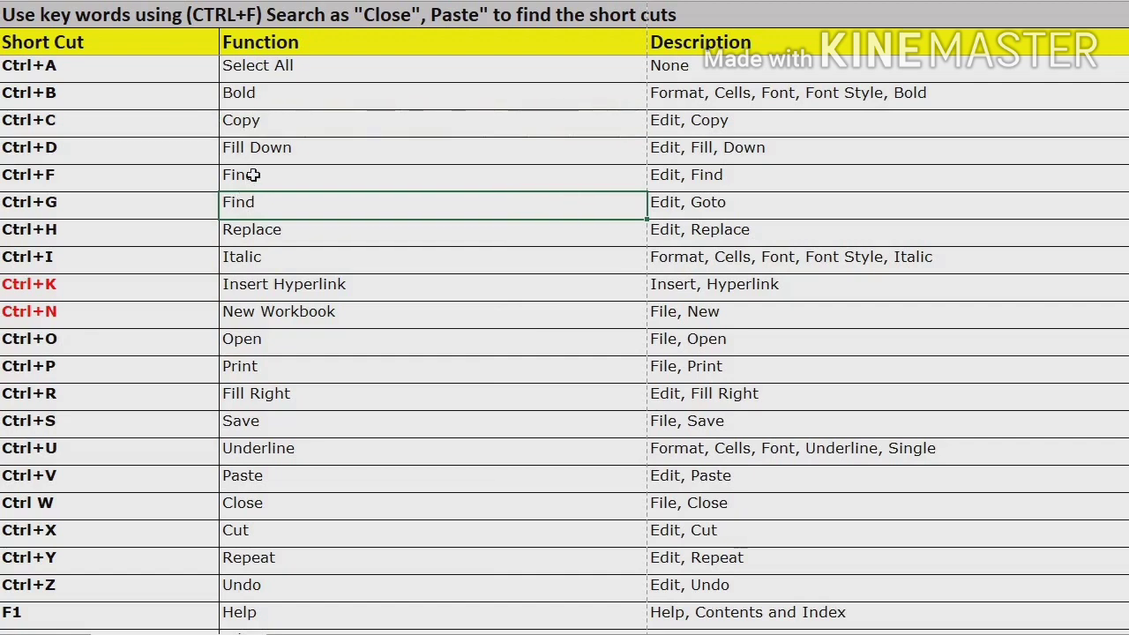
left_click(254, 174)
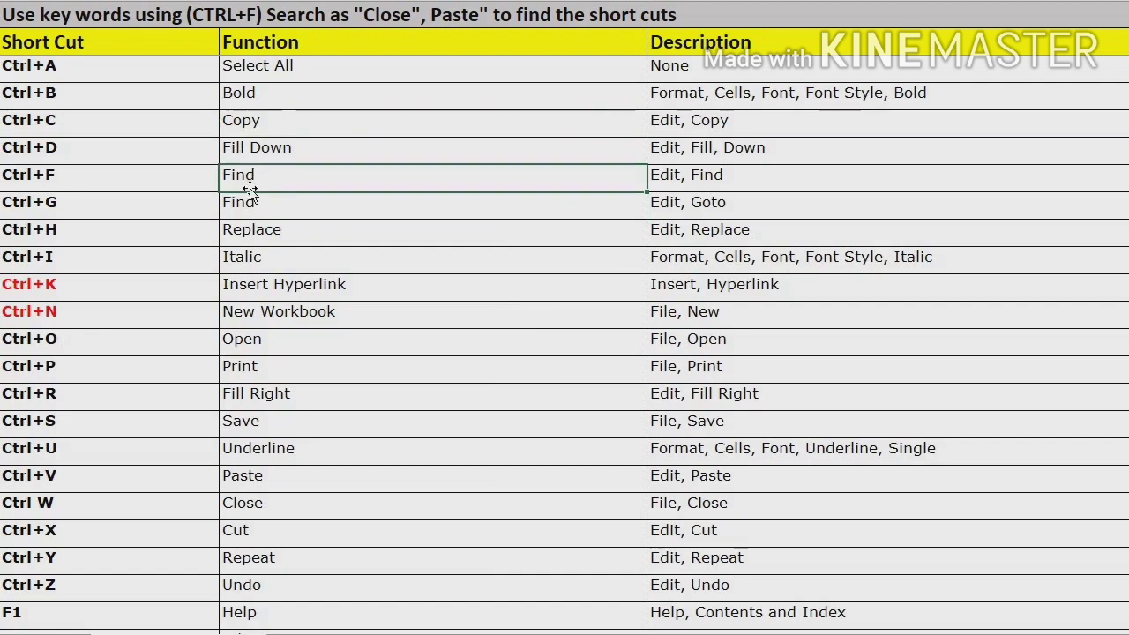
left_click(248, 213)
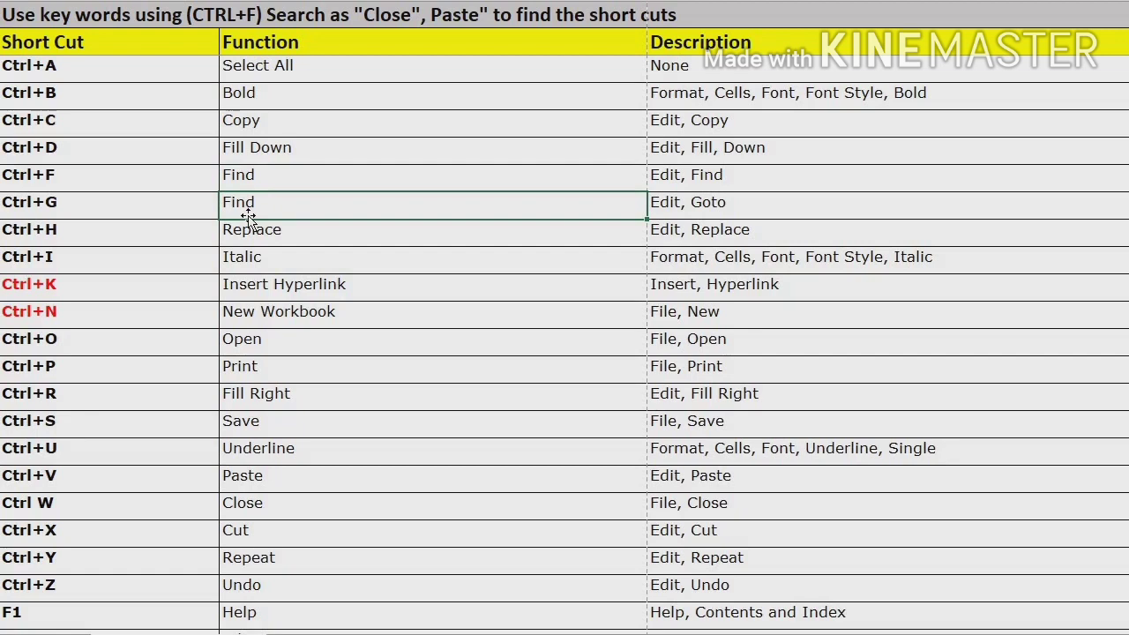
key("ctrl+z")
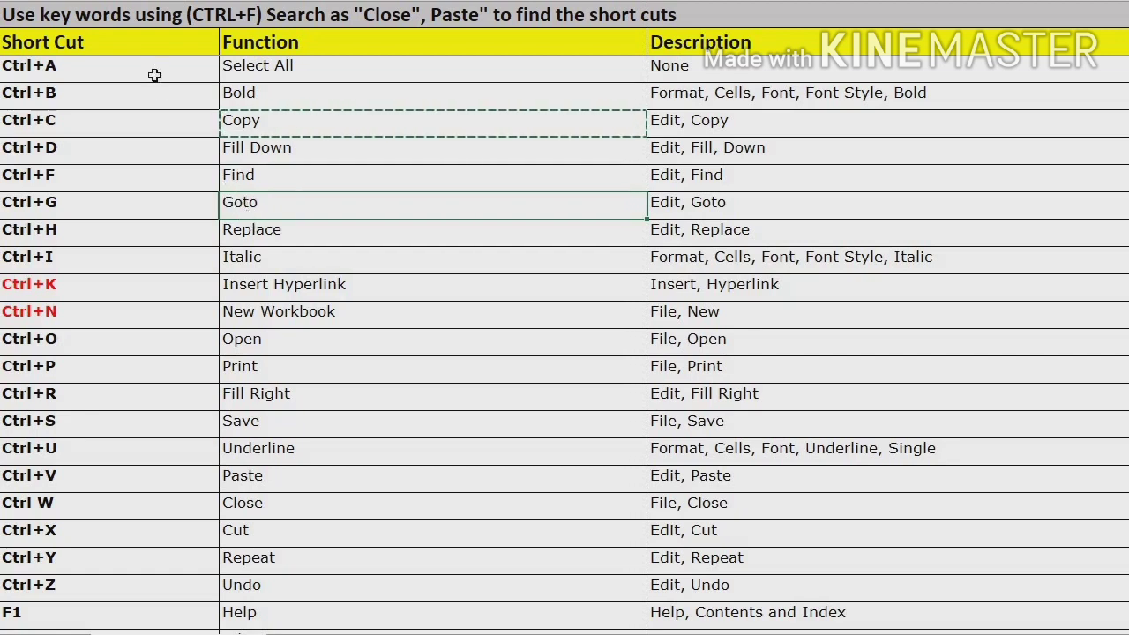
- Search the shortcut list for the word "file" and close the search
left_click(252, 180)
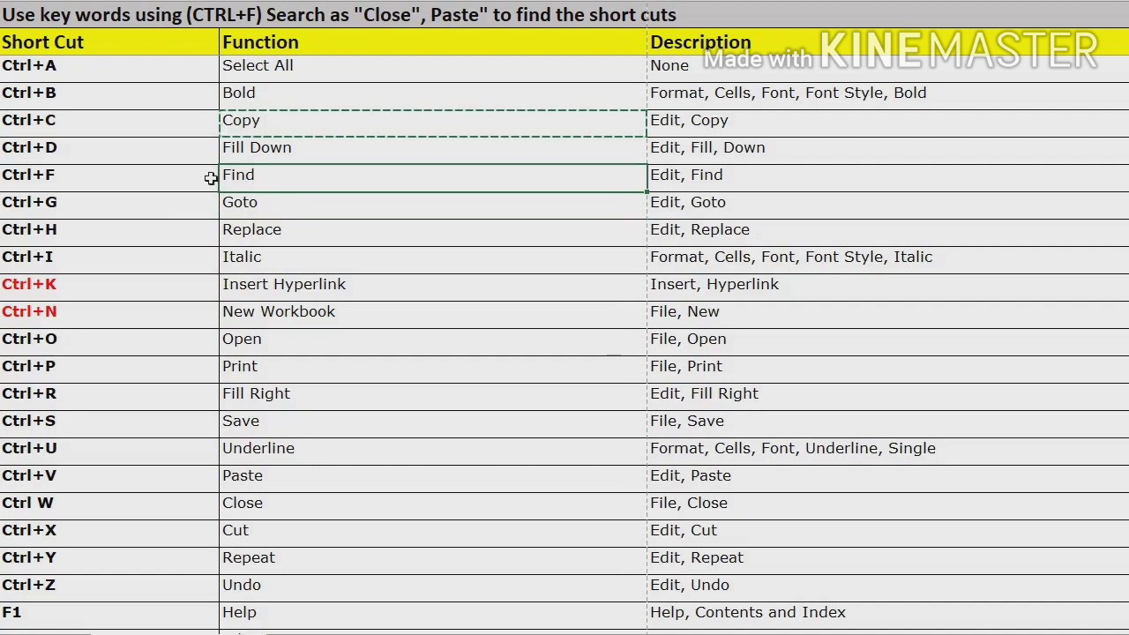
left_click(128, 175)
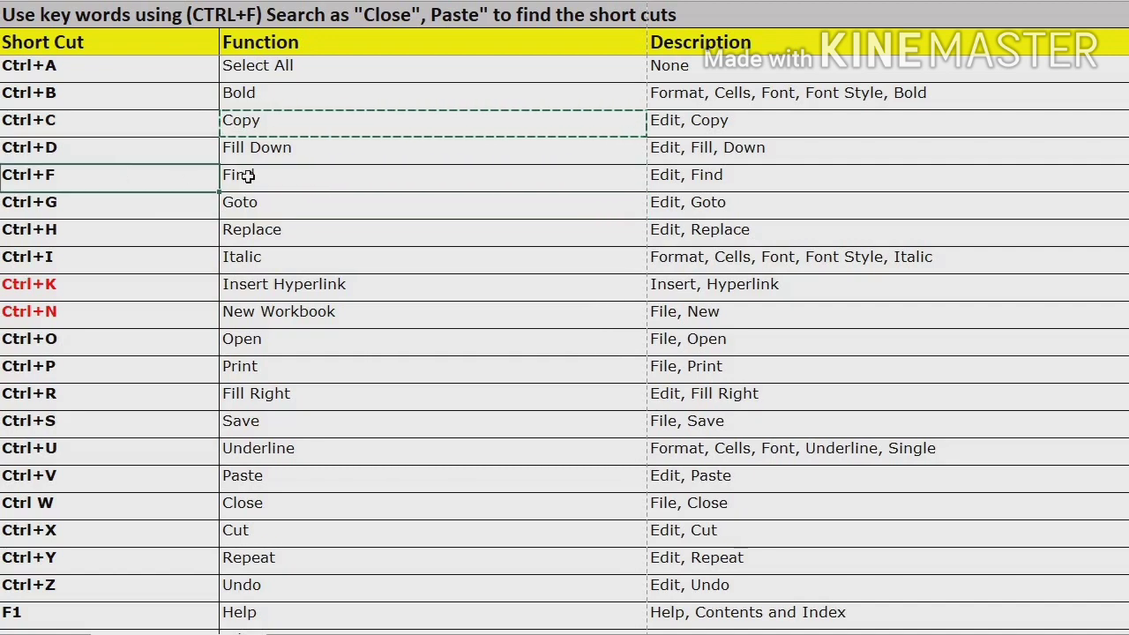
left_click(287, 181)
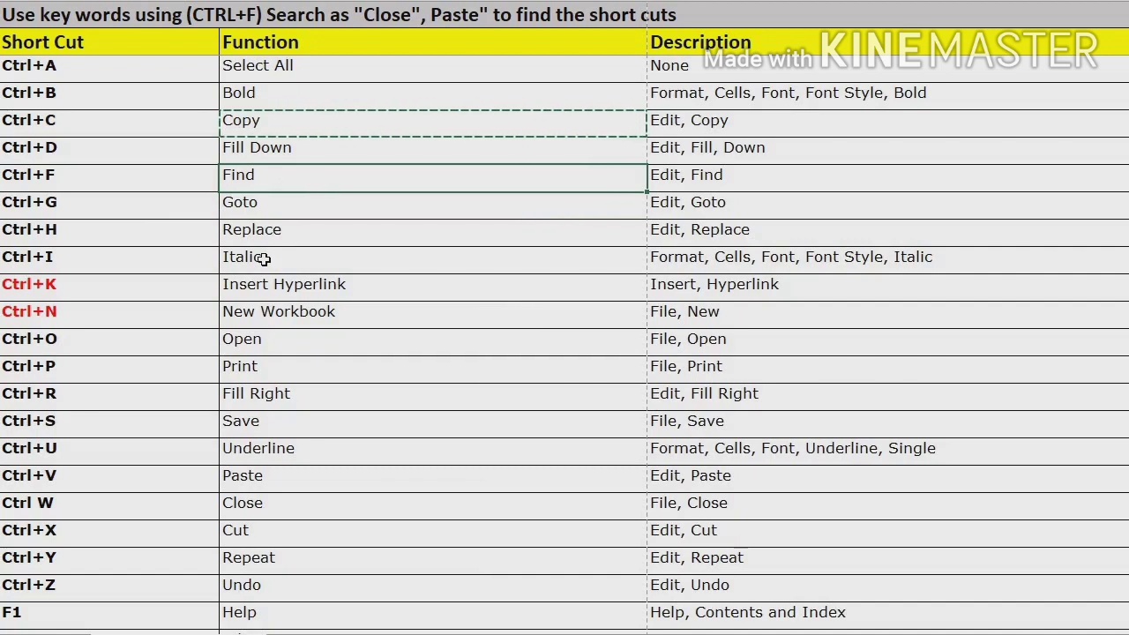
key("ctrl+f")
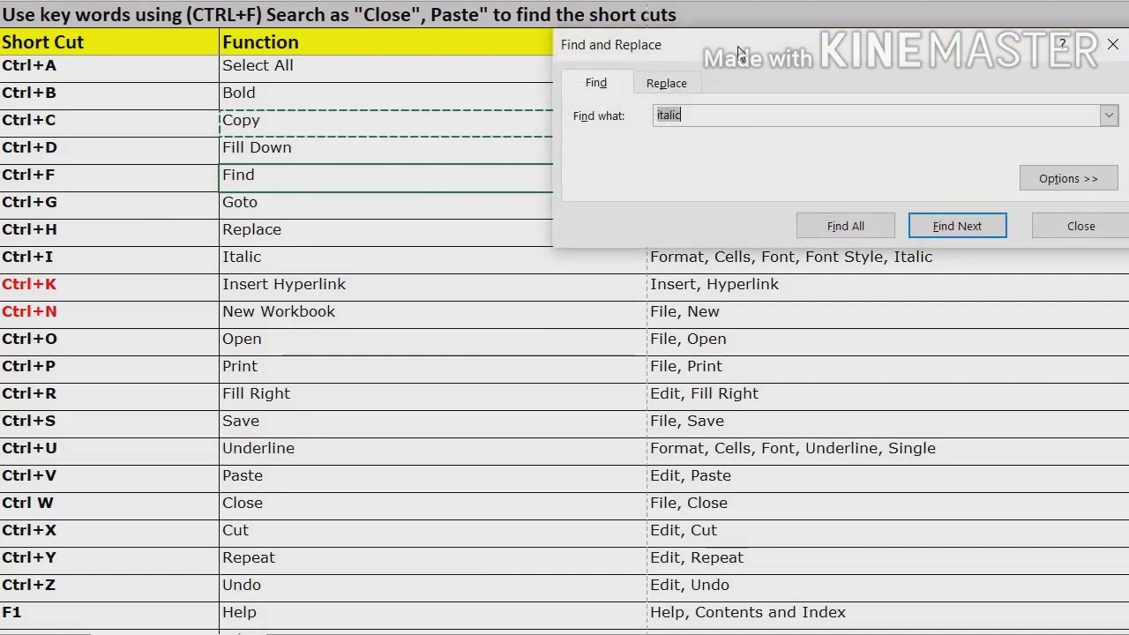
left_click_drag(661, 62, 499, 96)
left_click(546, 157)
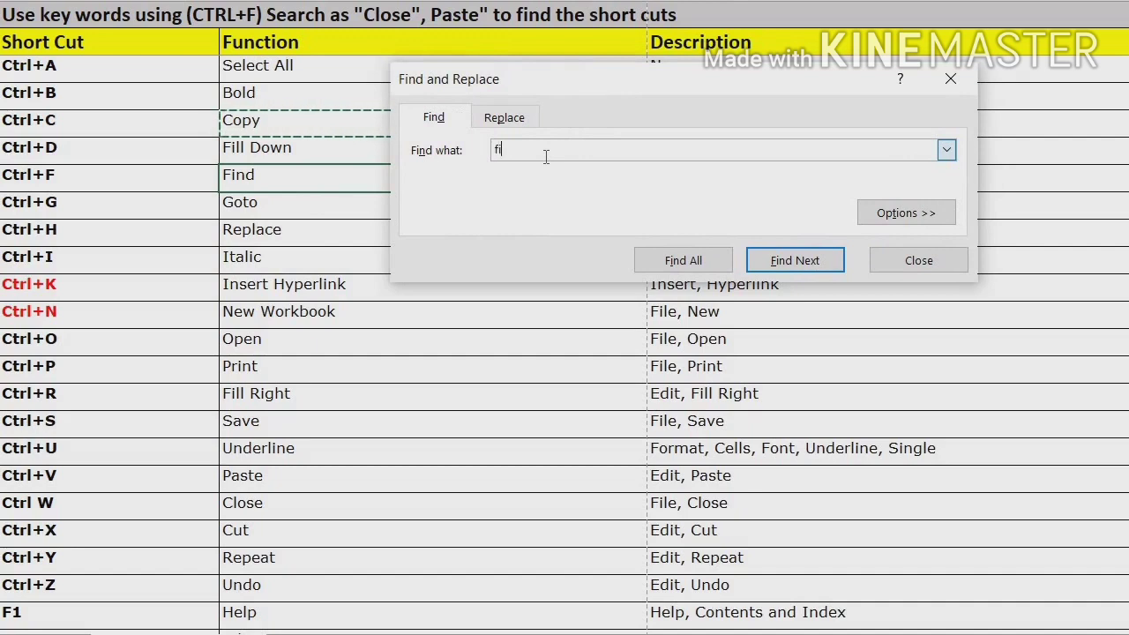
left_click(779, 262)
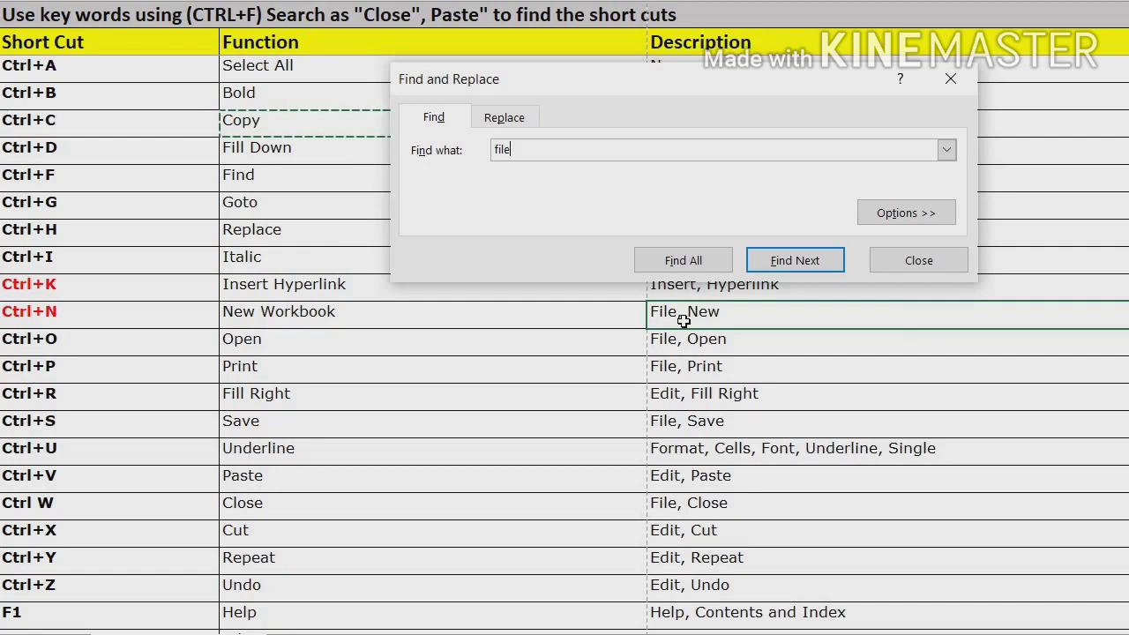
left_click(922, 264)
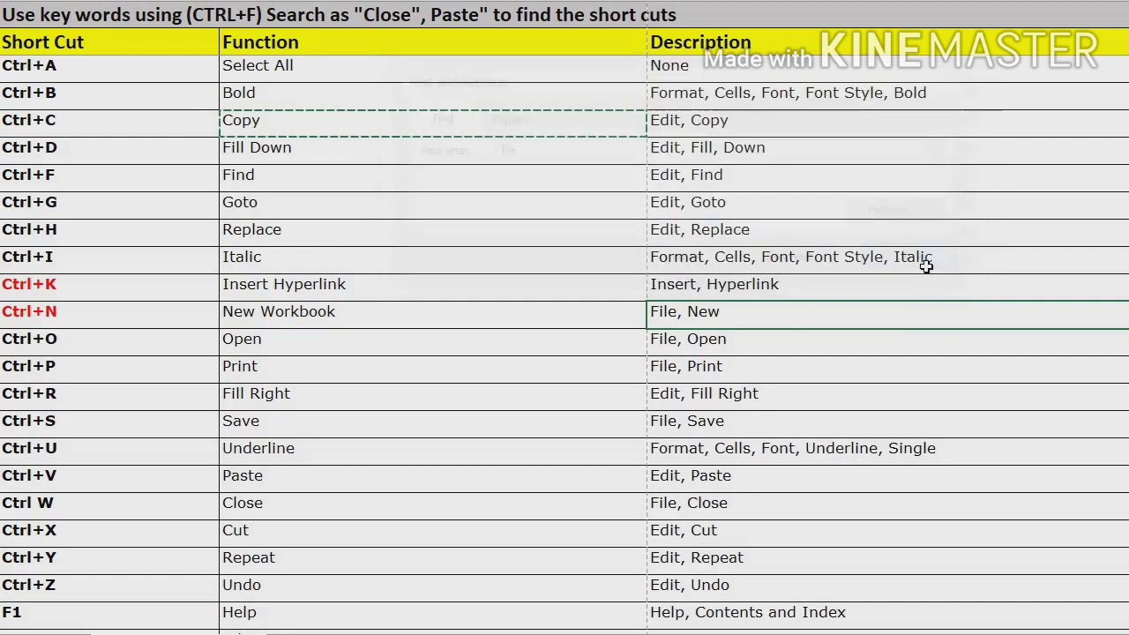
- Search the shortcut list for "file" again, stepping through its successive matches down the sheet before closing the search
left_click(217, 147)
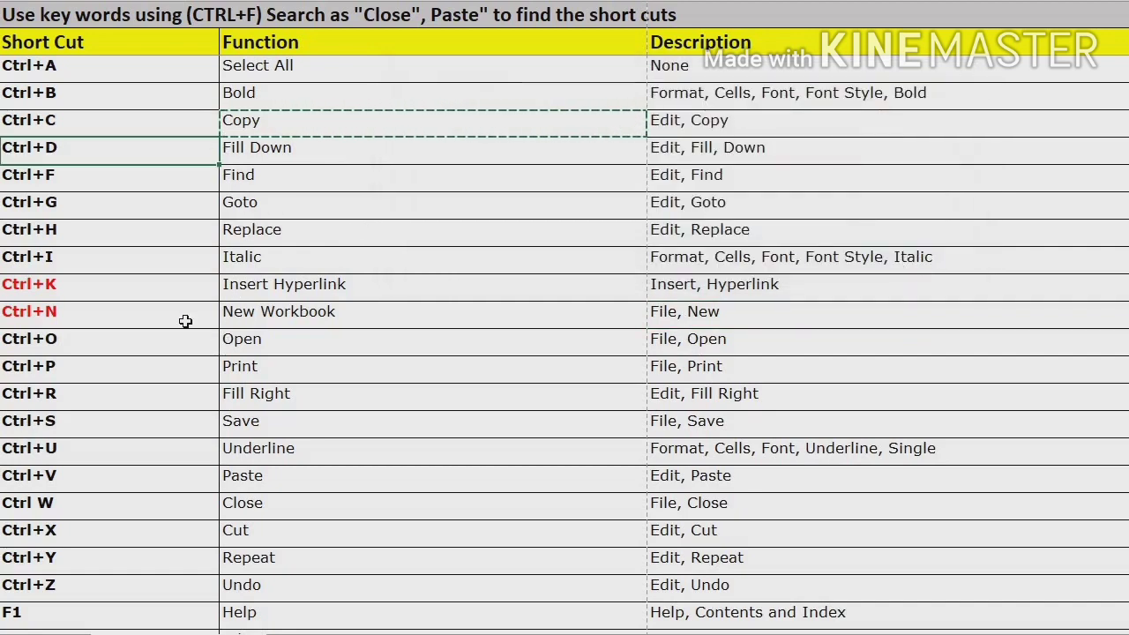
left_click(307, 180)
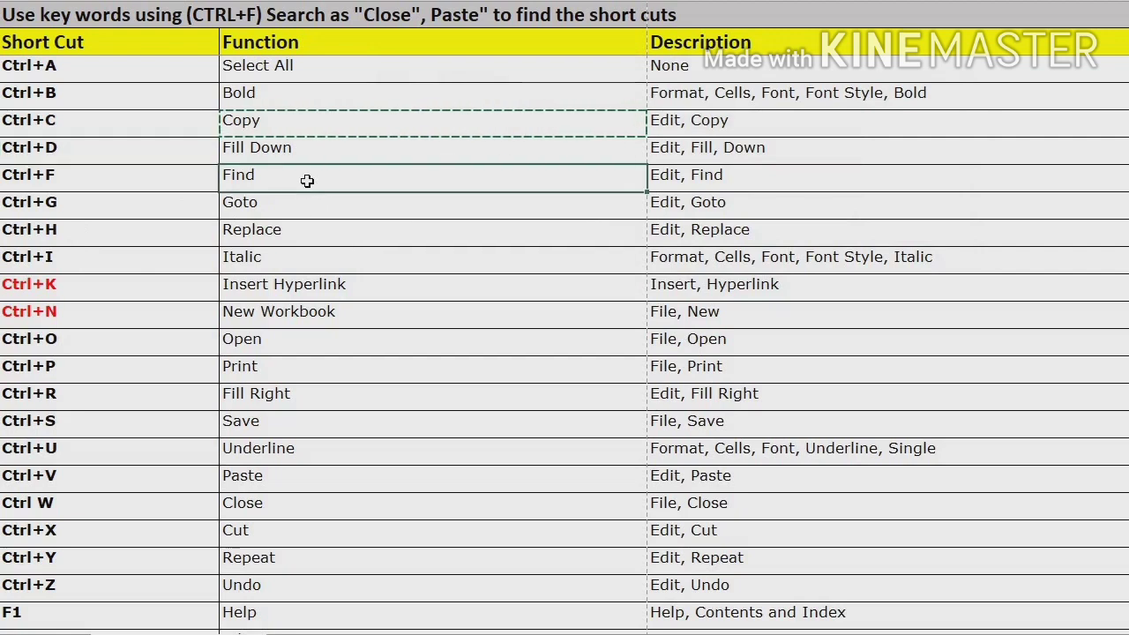
key("ctrl+f")
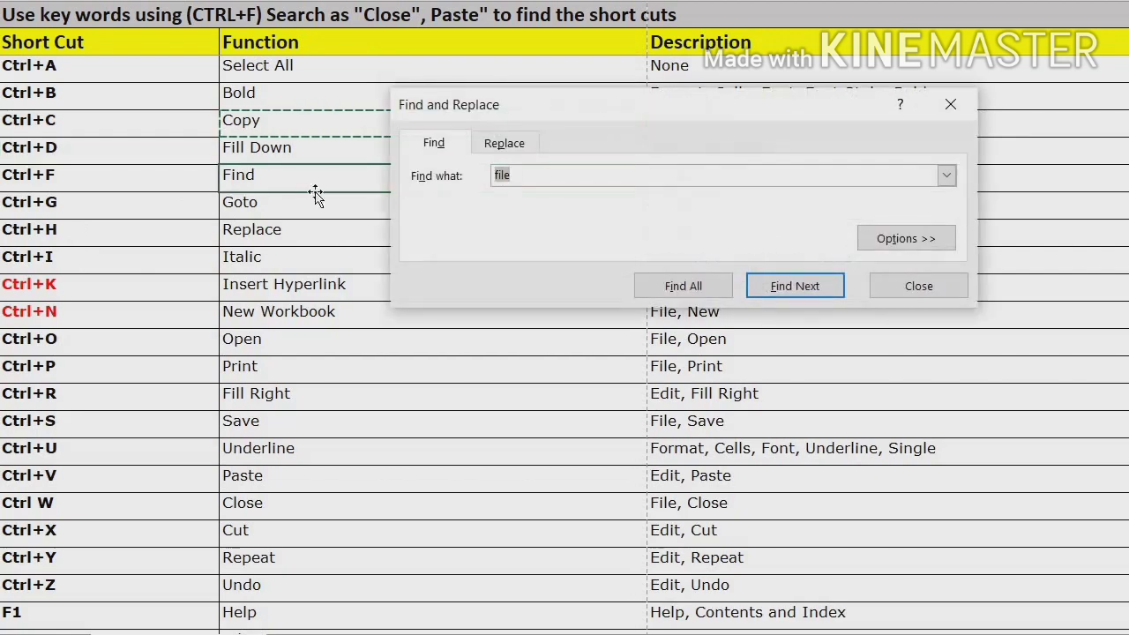
left_click(521, 175)
left_click(807, 282)
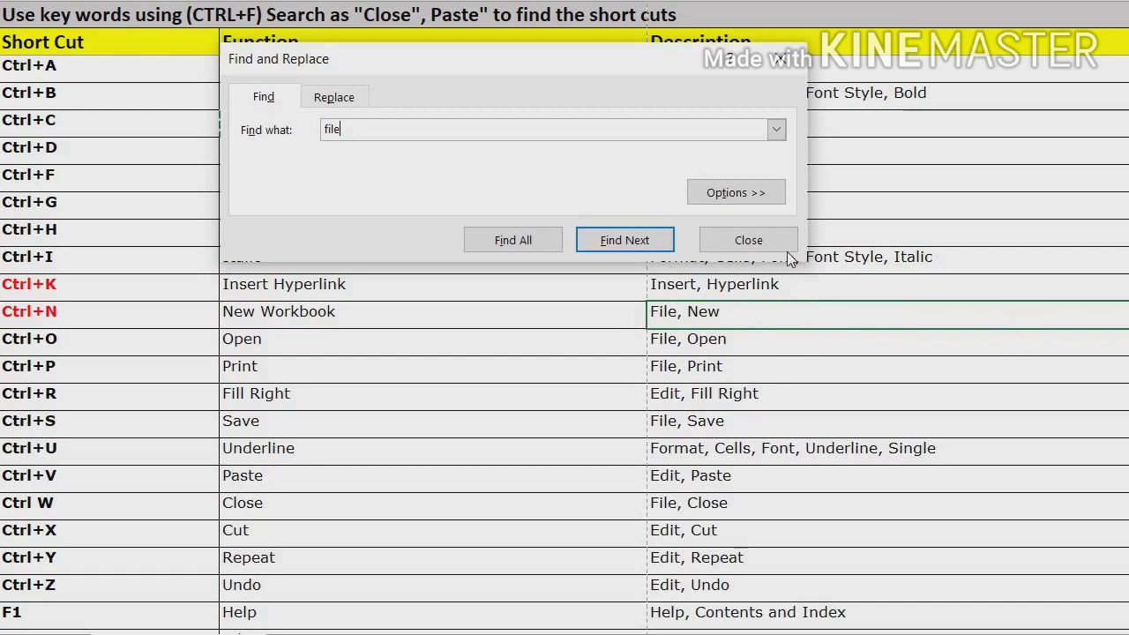
left_click(644, 241)
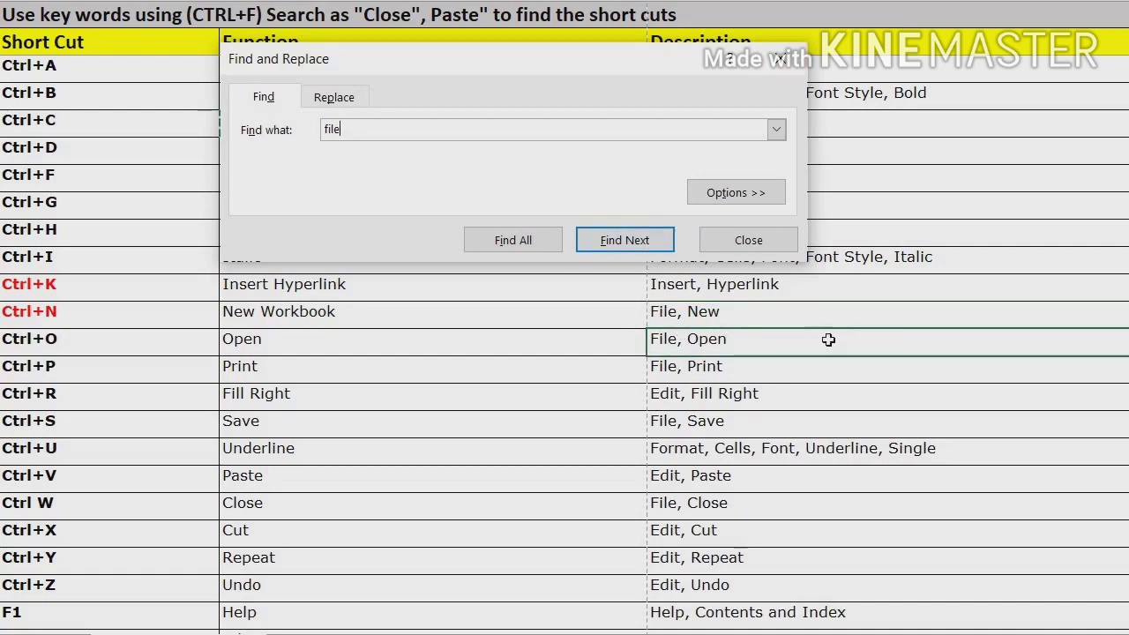
left_click(618, 245)
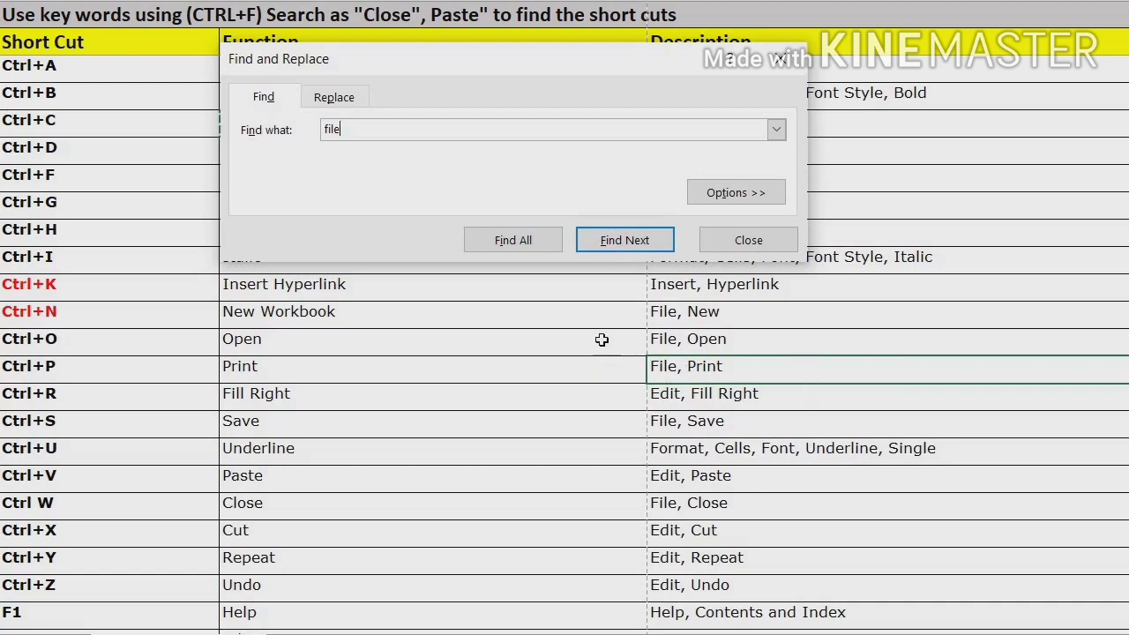
left_click(610, 240)
left_click(609, 239)
left_click(609, 239)
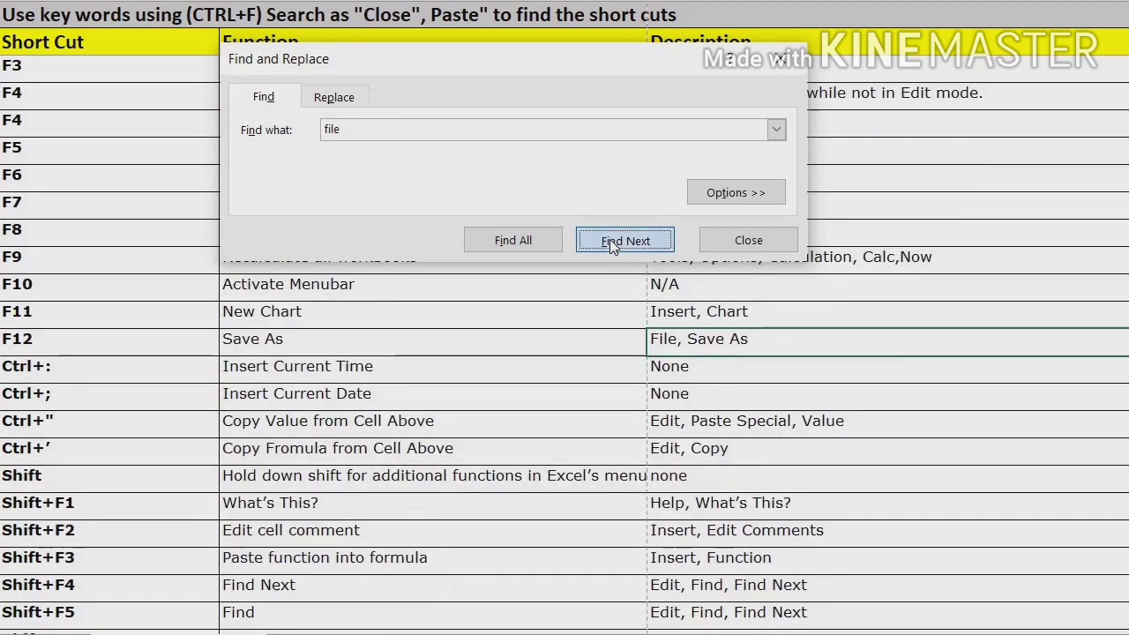
left_click(609, 239)
left_click(609, 239)
left_click(609, 239)
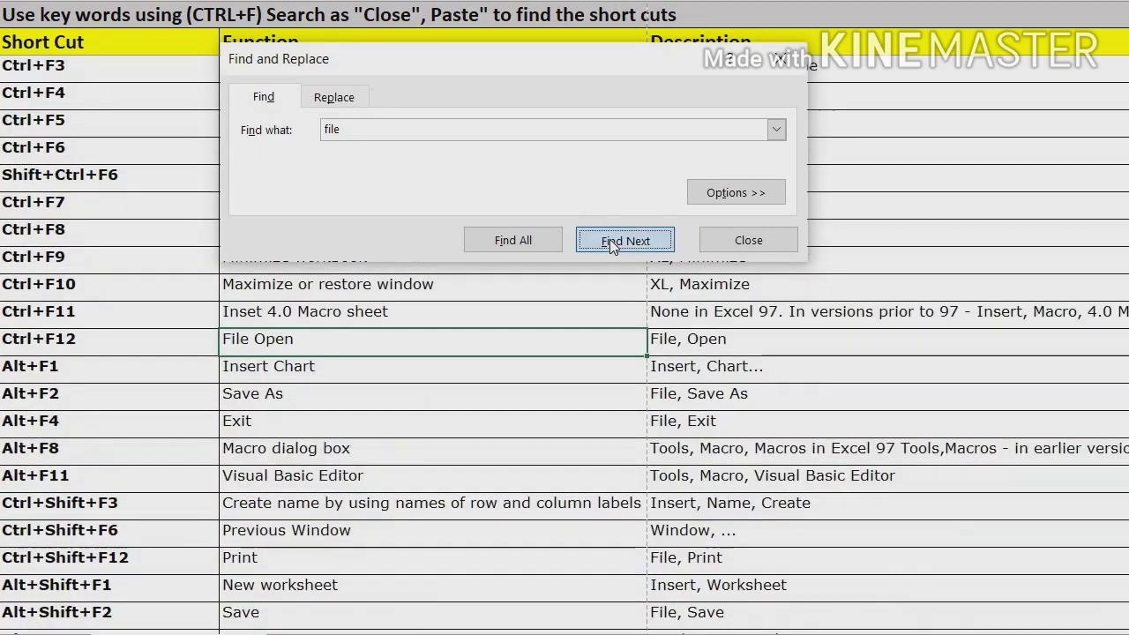
left_click(610, 239)
left_click(609, 239)
left_click(609, 240)
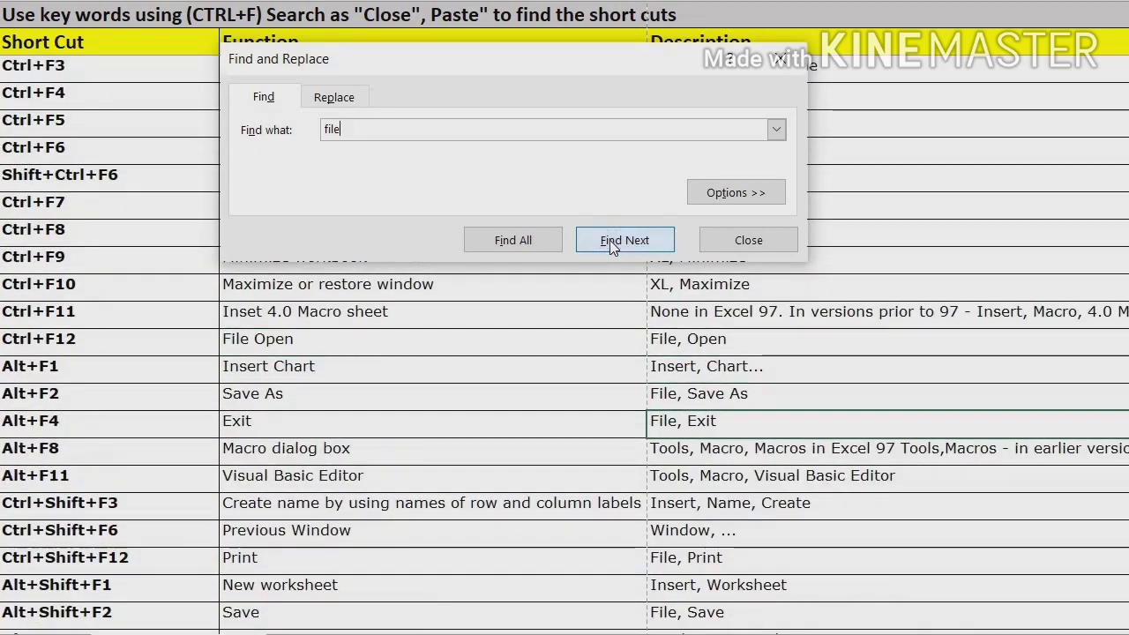
left_click(609, 240)
left_click(609, 240)
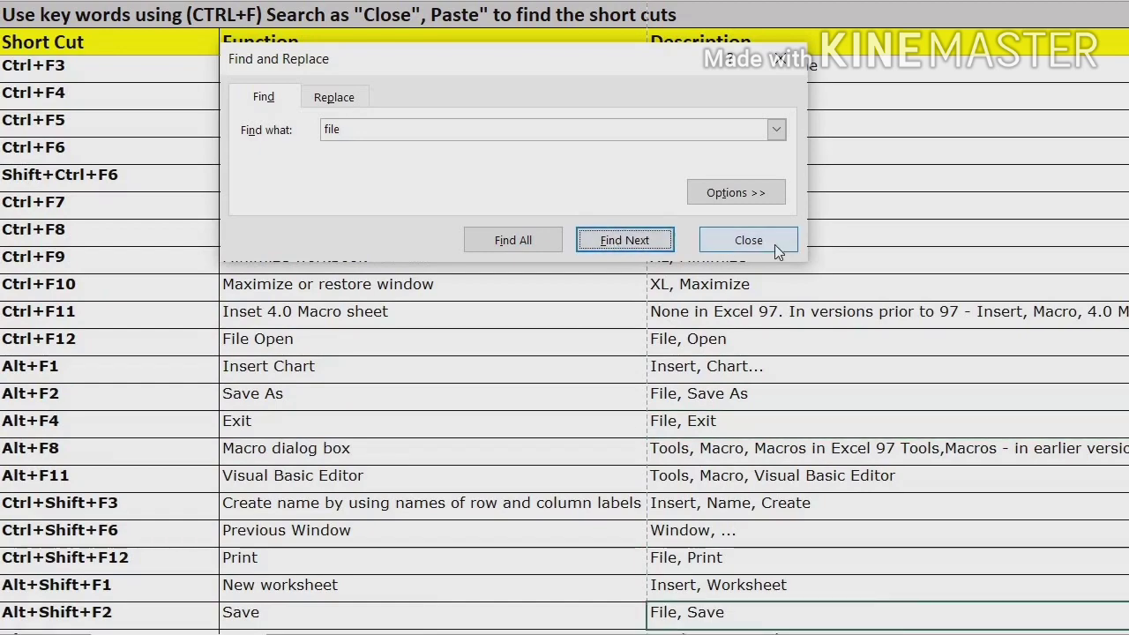
left_click(778, 252)
scroll(635, 256, "up", 12)
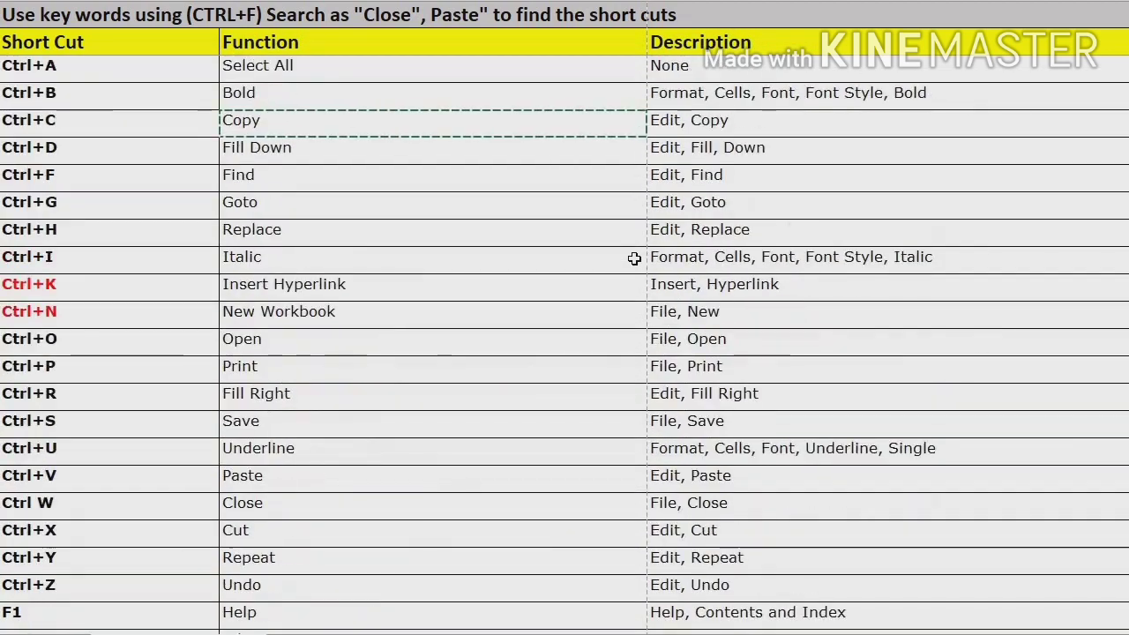
left_click(58, 179)
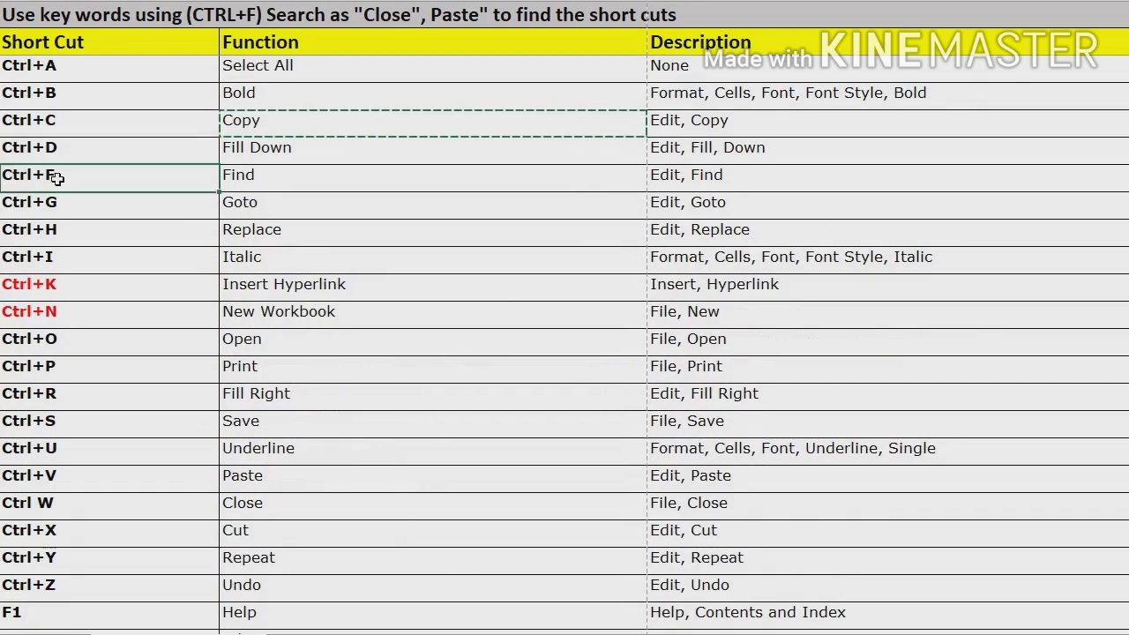
left_click(243, 182)
left_click(98, 208)
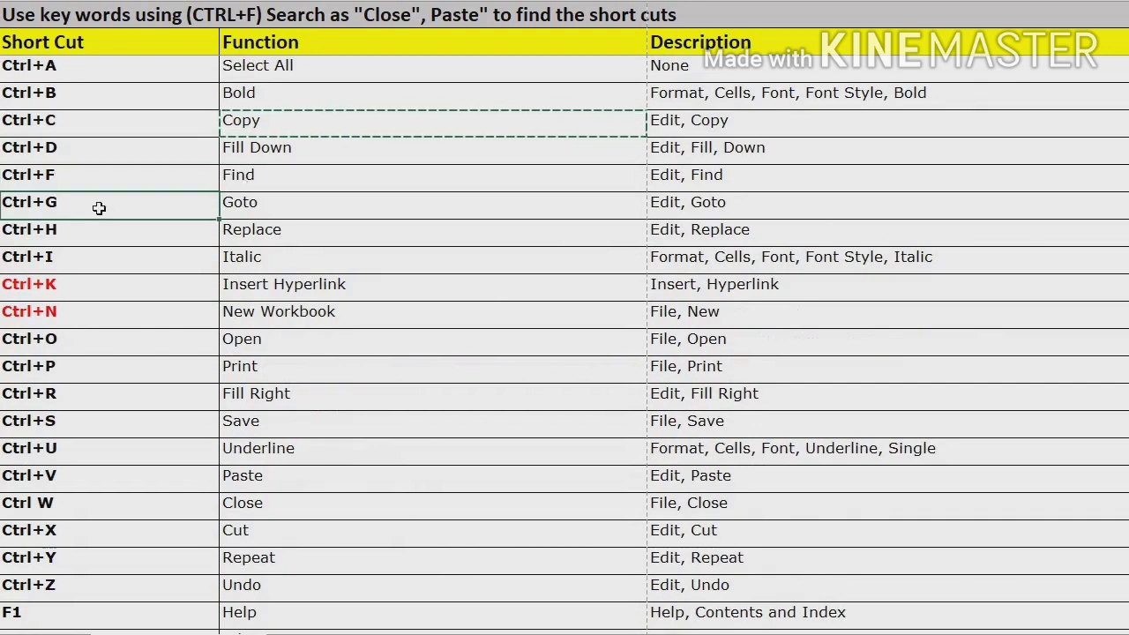
left_click(245, 214)
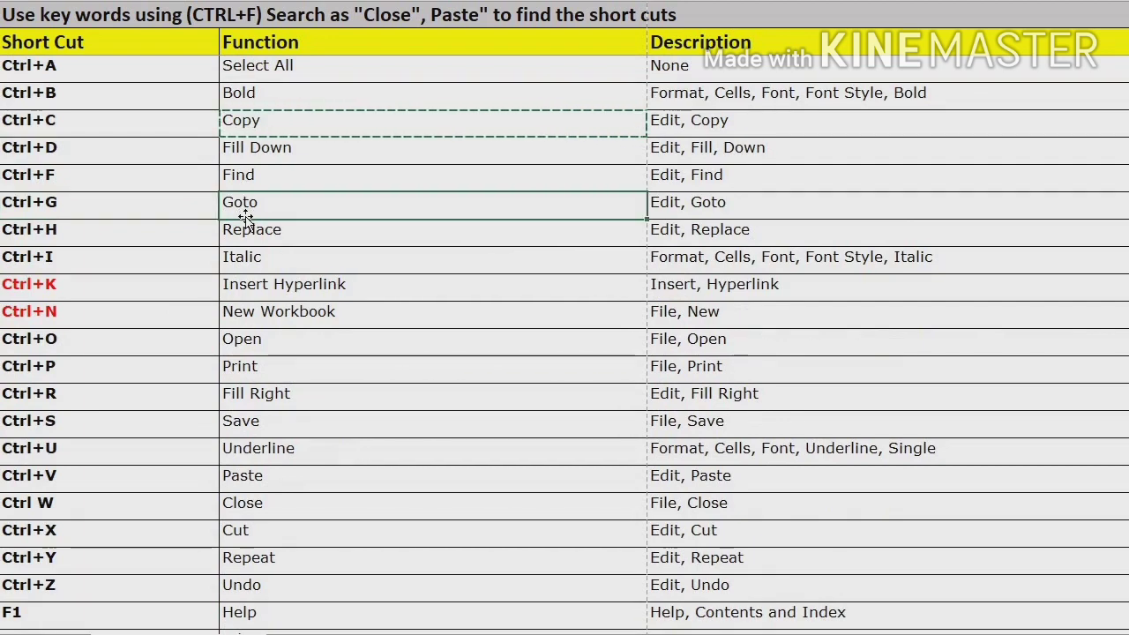
- Replace "print" with "delete" in the Function cell of the Ctrl+P row, close the dialog, and undo the replacement
left_click(81, 232)
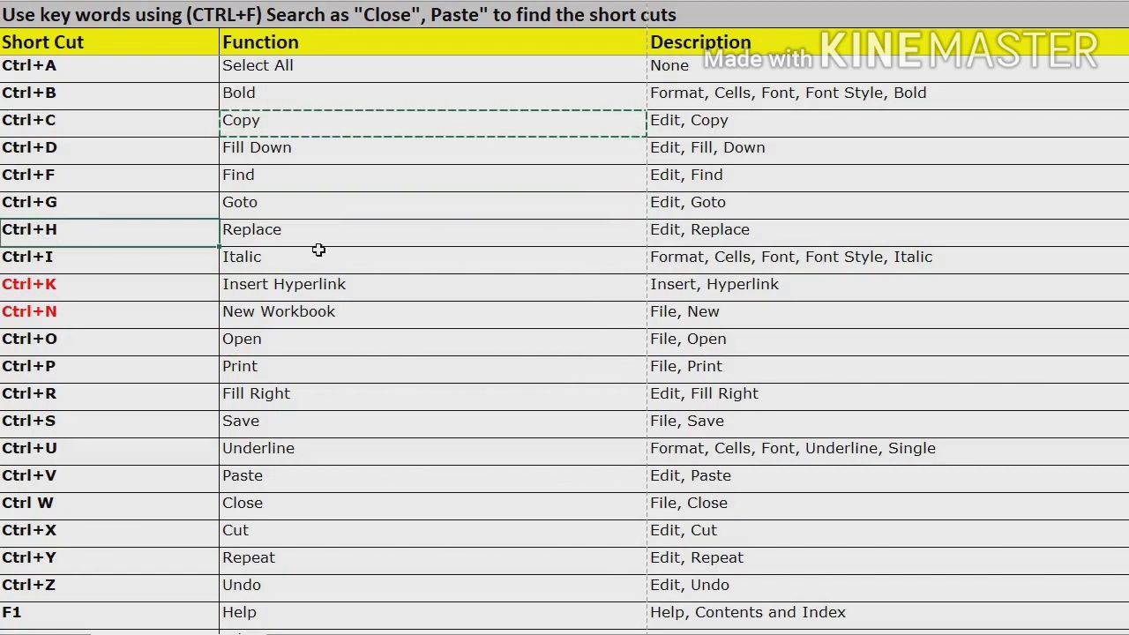
left_click(278, 234)
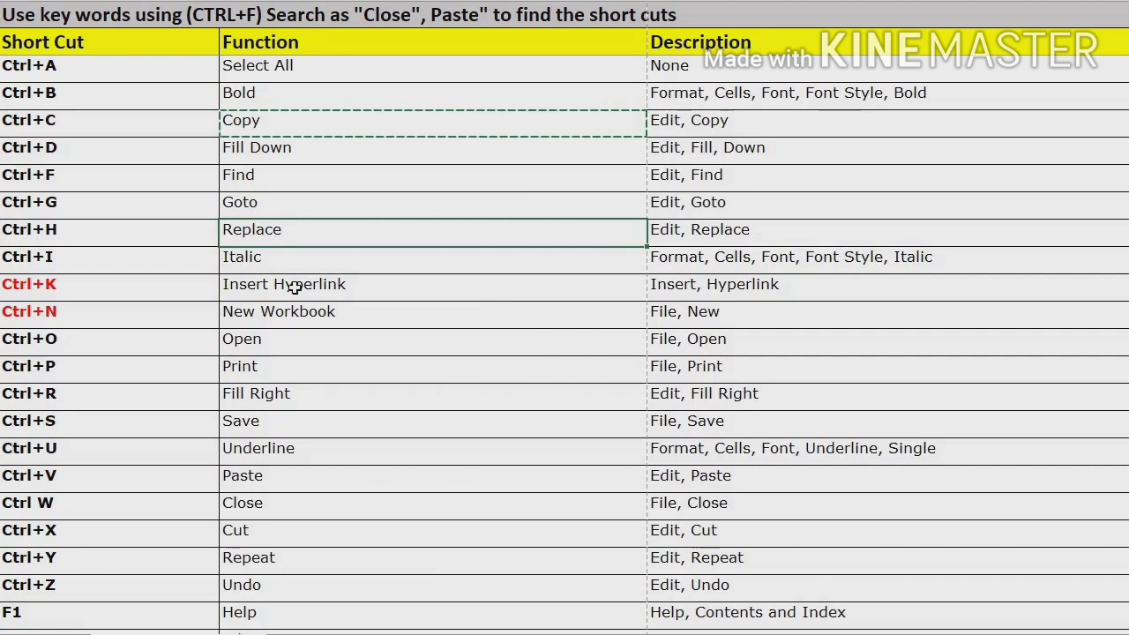
key("ctrl+h")
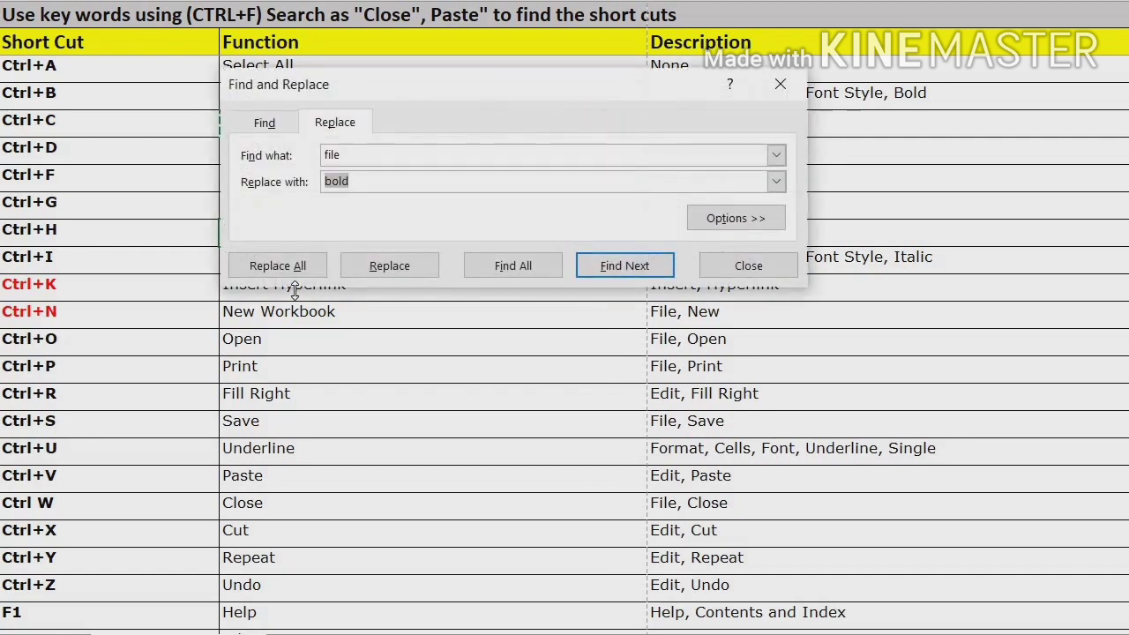
left_click(358, 155)
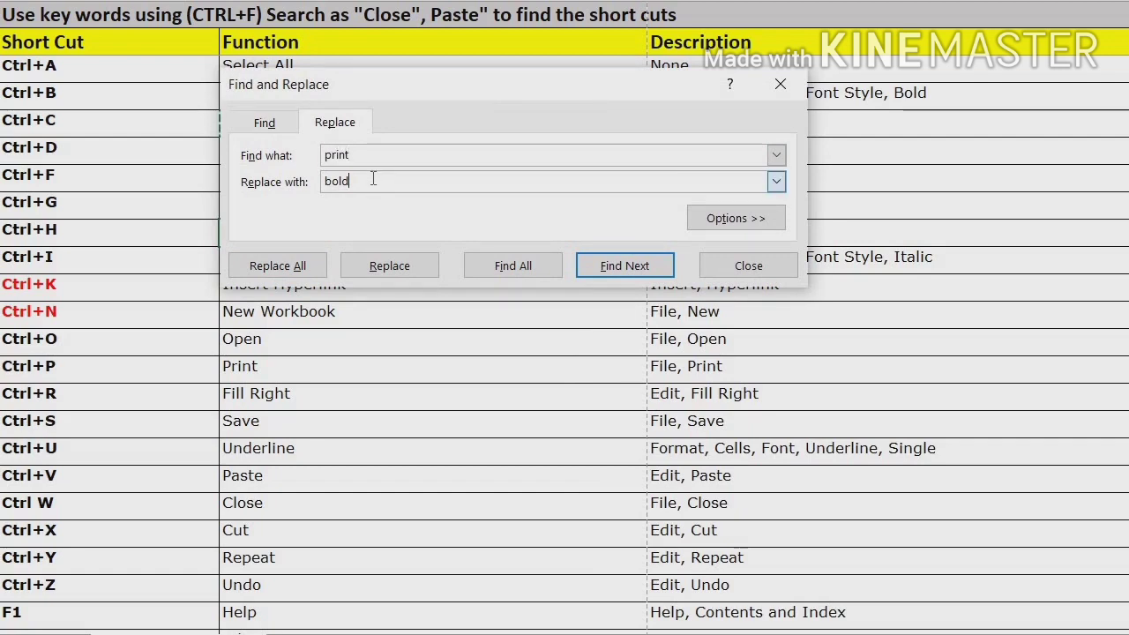
type("delete")
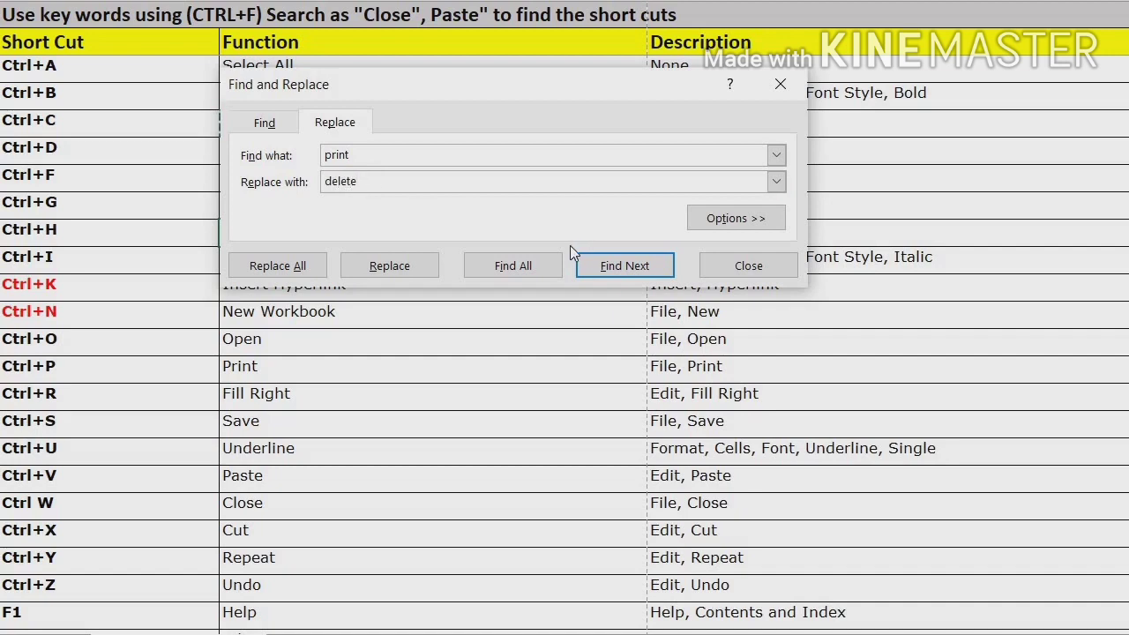
left_click(602, 268)
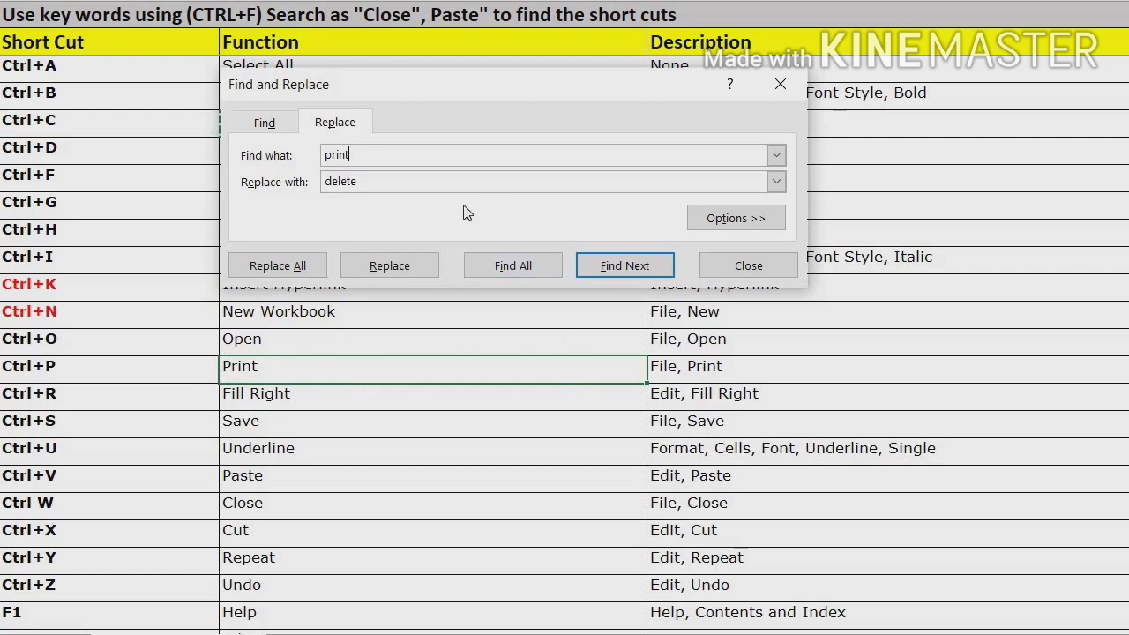
left_click(384, 272)
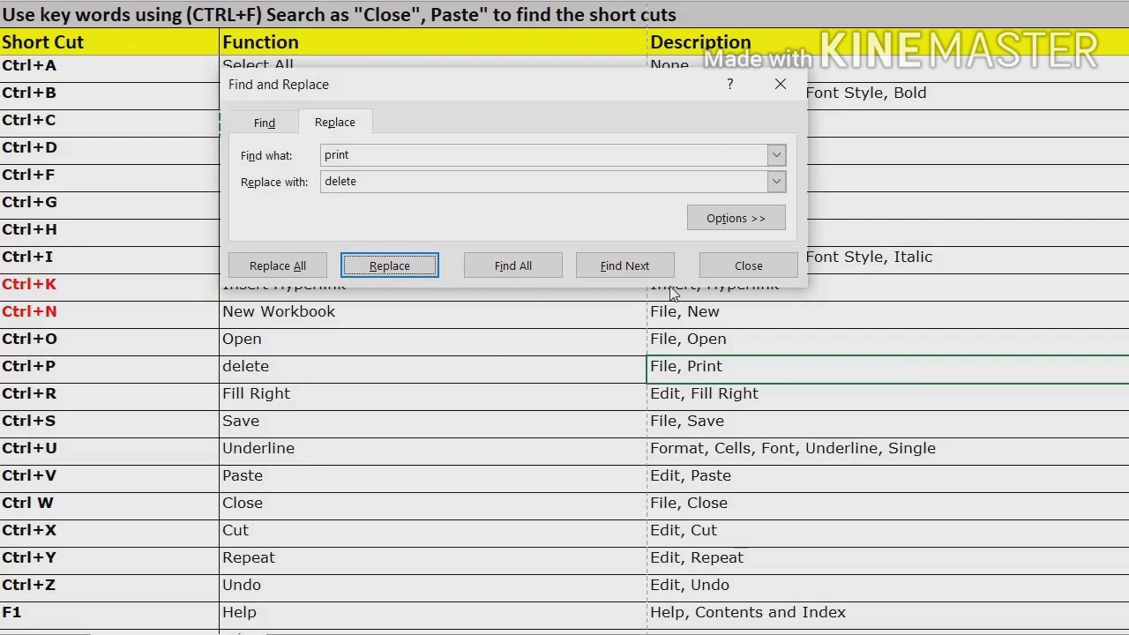
left_click(748, 266)
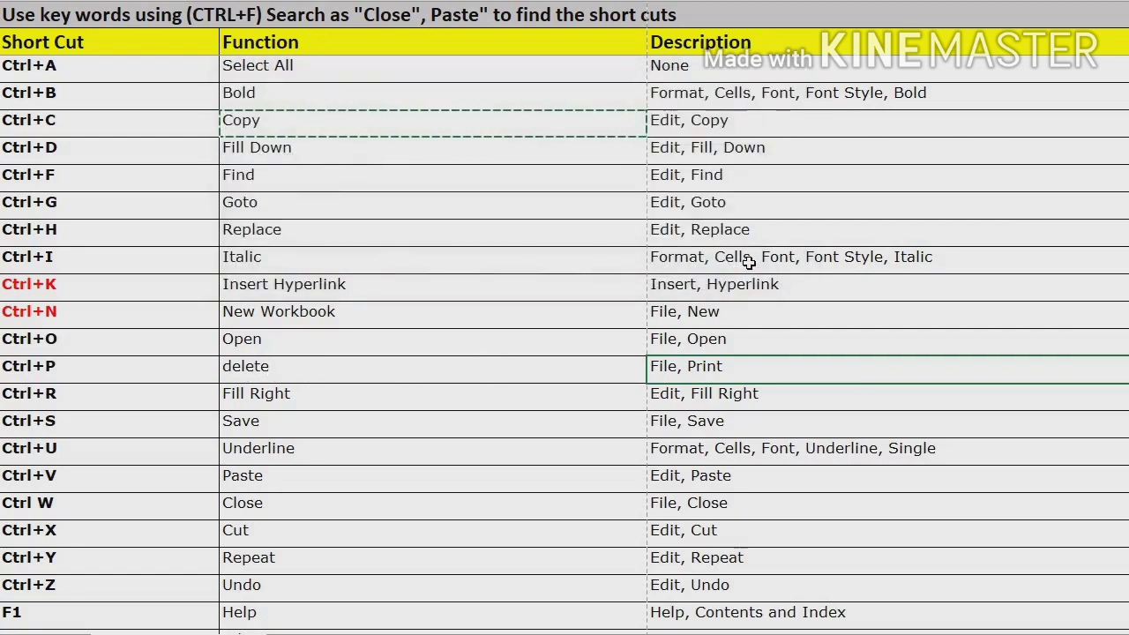
key("ctrl+z")
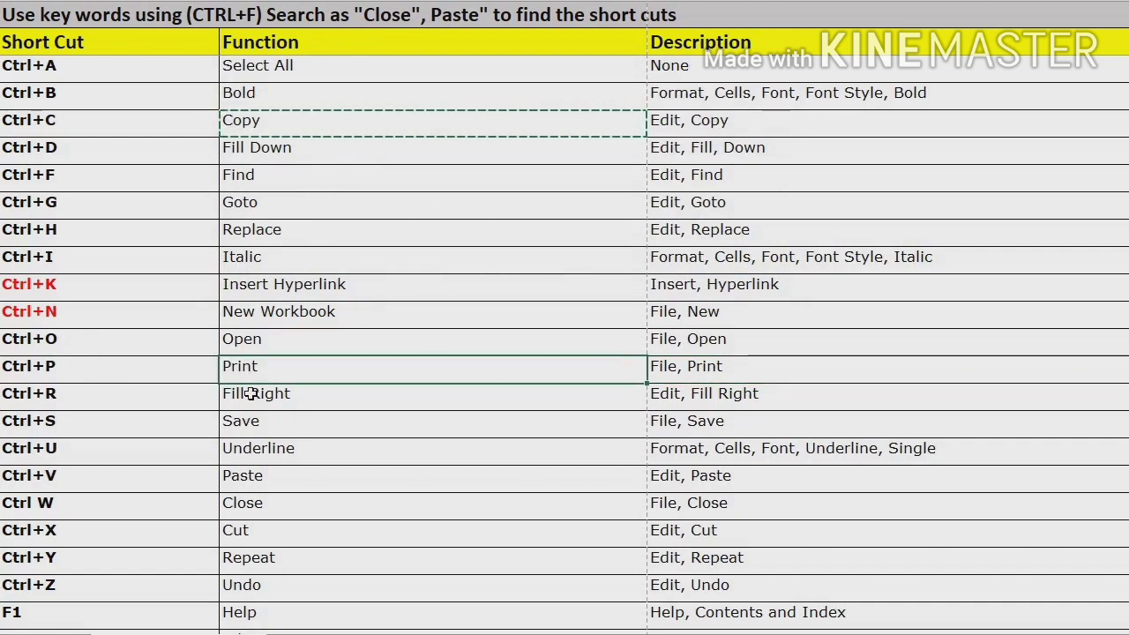
- Review the Replace dialog's "print" and "delete" entries from the Replace function cell and close it without replacing anything
key("Down")
key("Down")
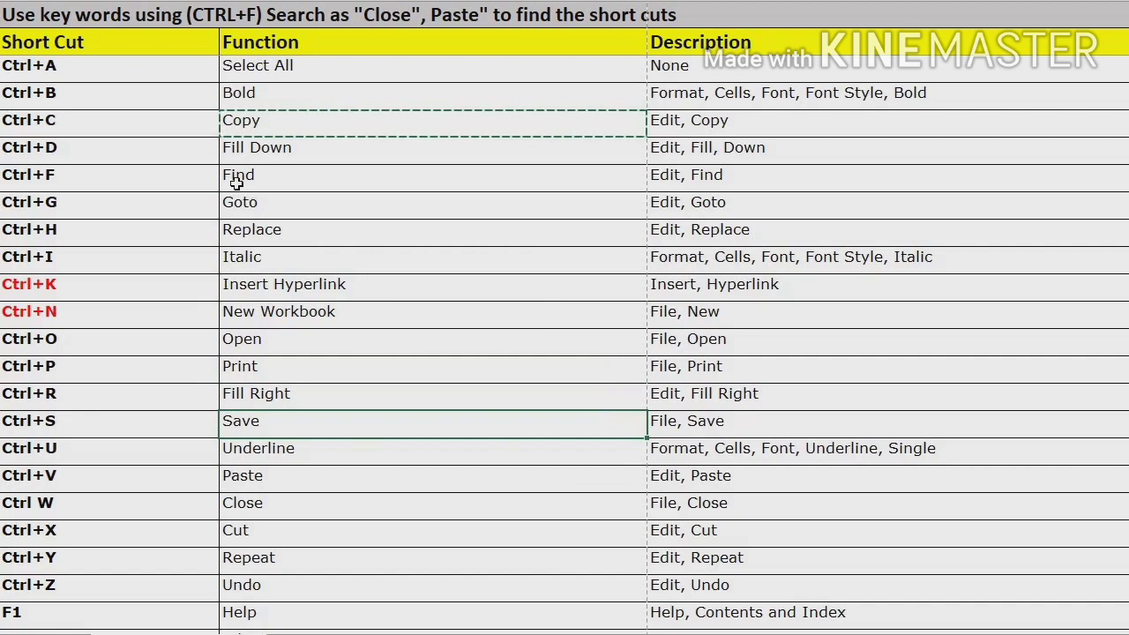
left_click(236, 232)
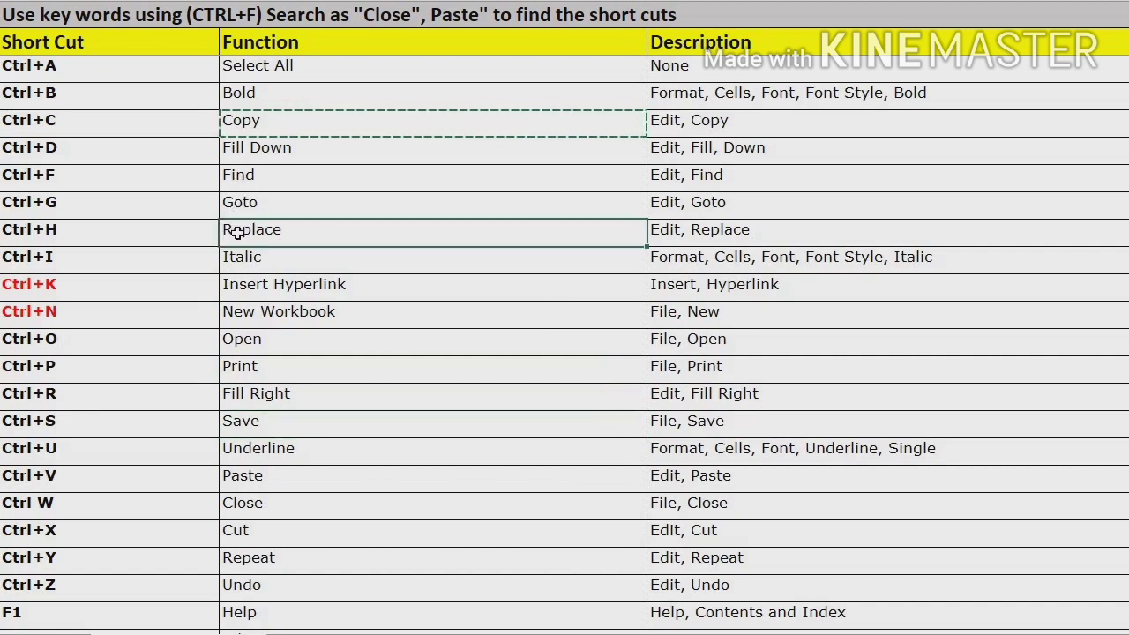
key("ctrl+h")
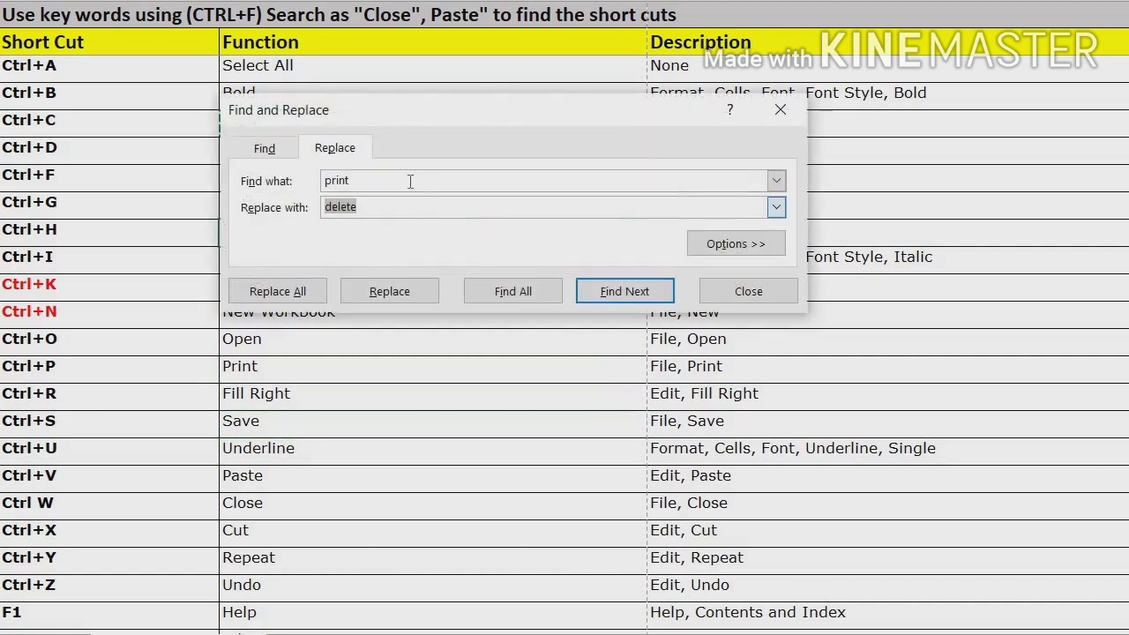
left_click(410, 181)
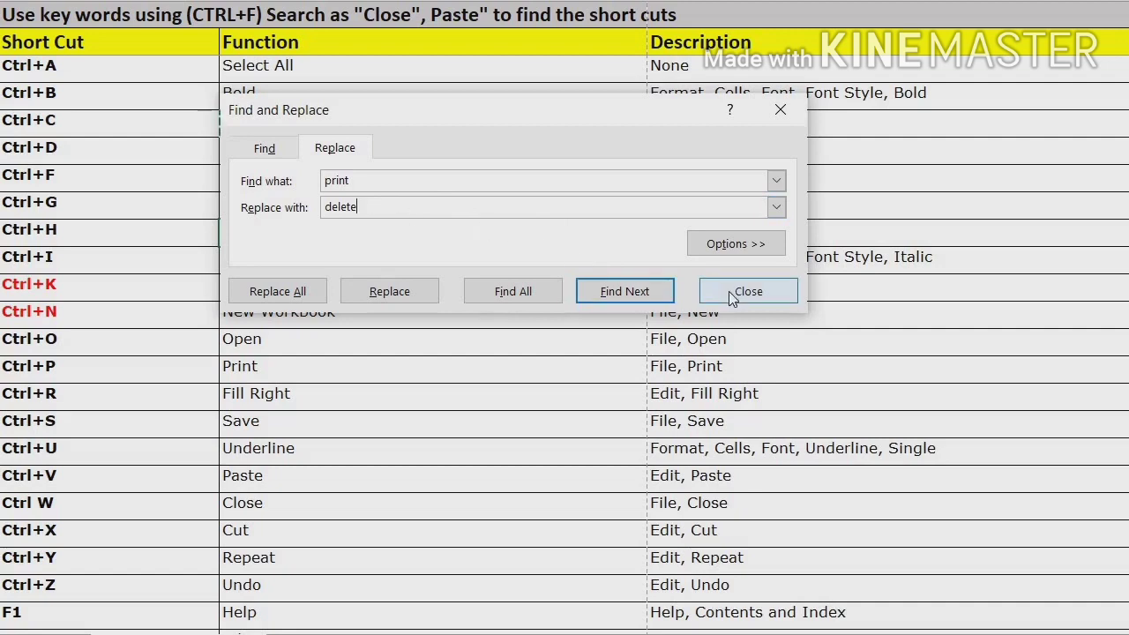
key("Escape")
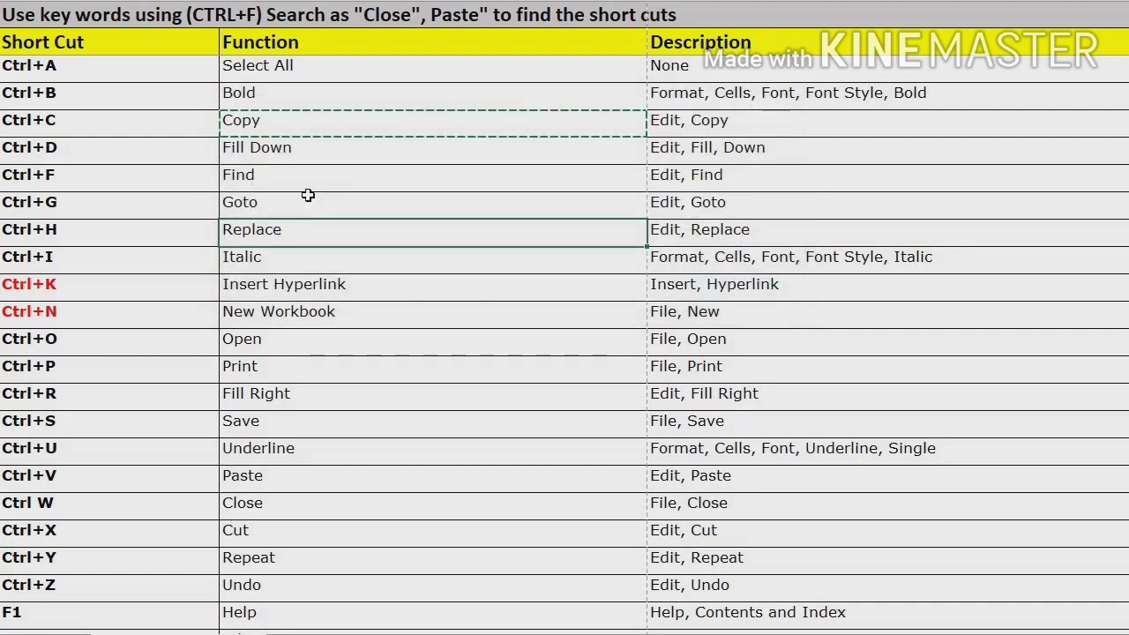
- Italicize the Find through Italic cells in the Function column and undo the formatting
left_click(284, 259)
left_click(272, 229)
left_click(266, 259)
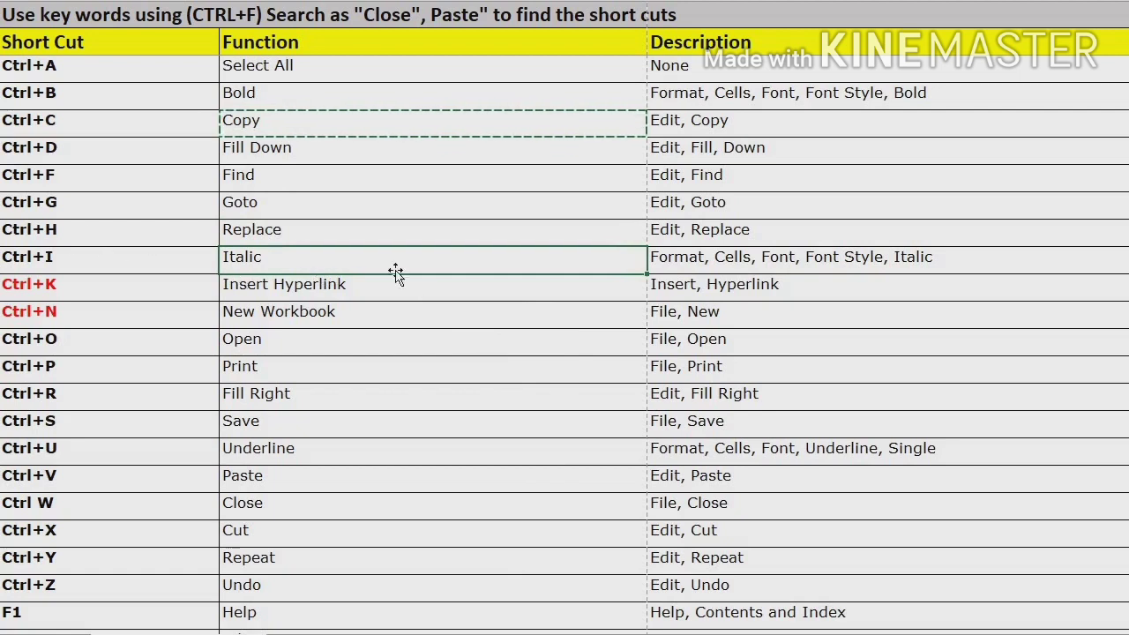
left_click(53, 262)
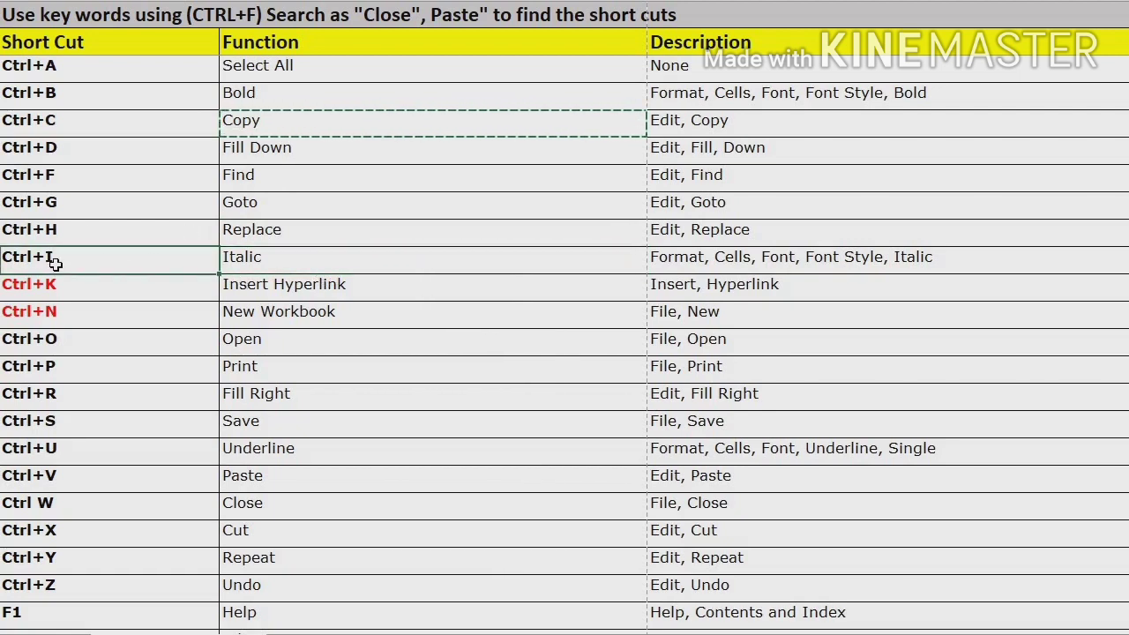
left_click(262, 260)
left_click(294, 173)
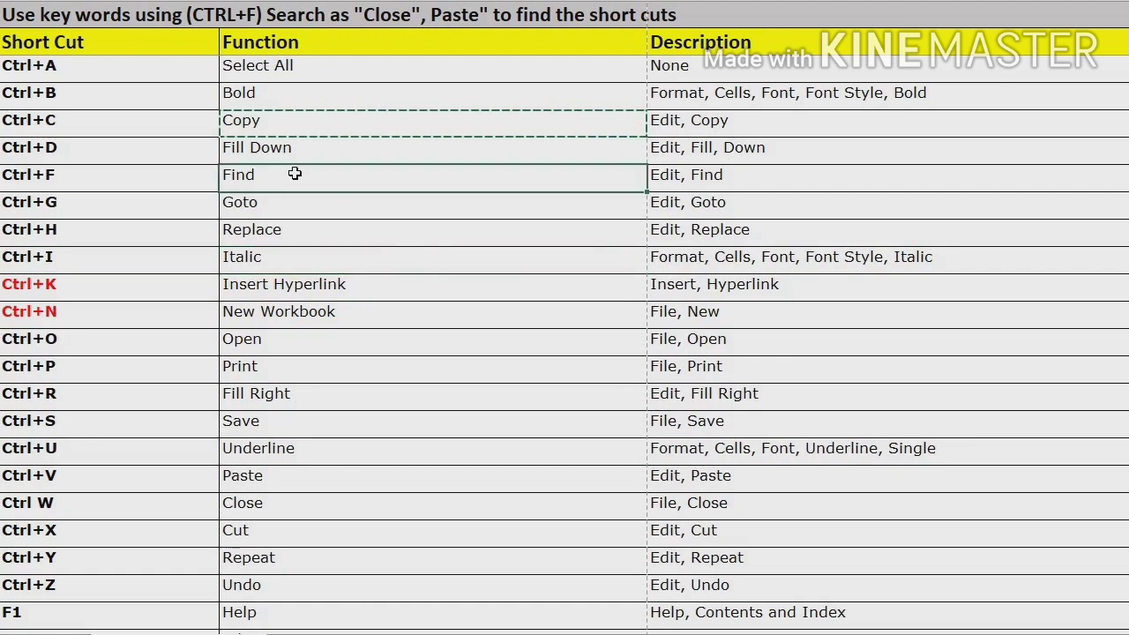
left_click_drag(295, 174, 293, 264)
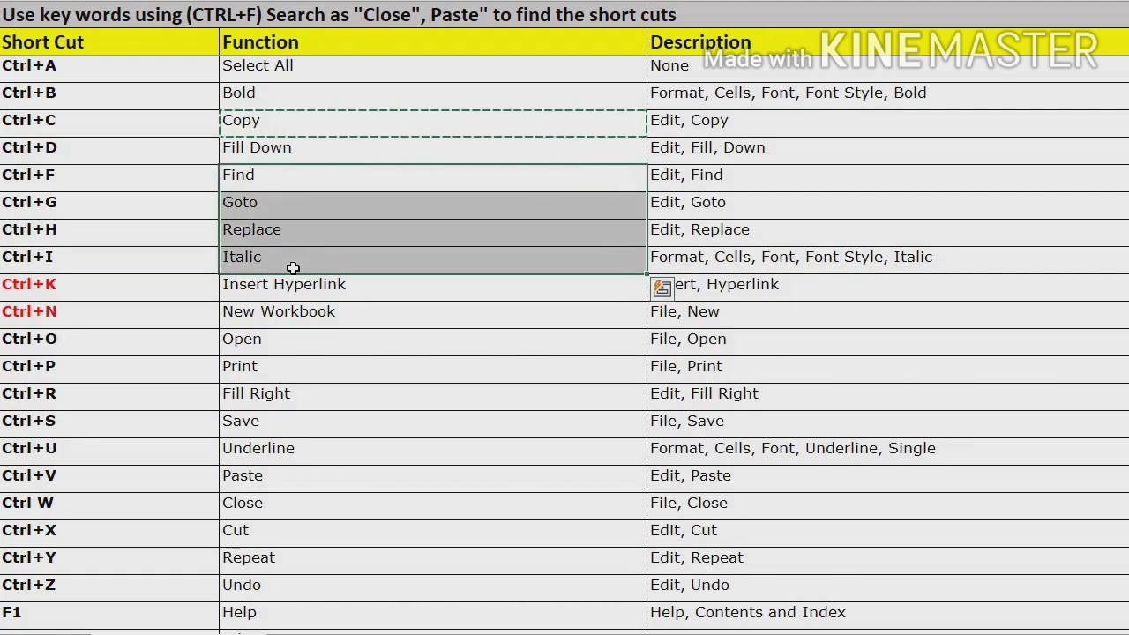
key("ctrl+i")
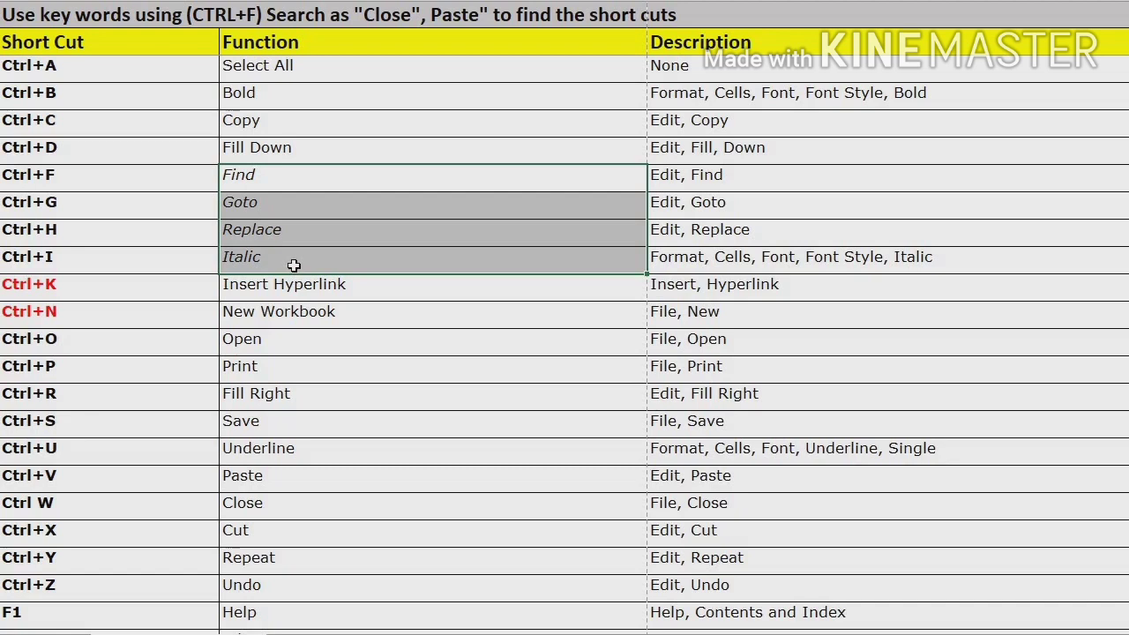
key("ctrl+z")
- Examine the Insert Hyperlink, New Workbook, Open and Print rows of the shortcut list
left_click(285, 286)
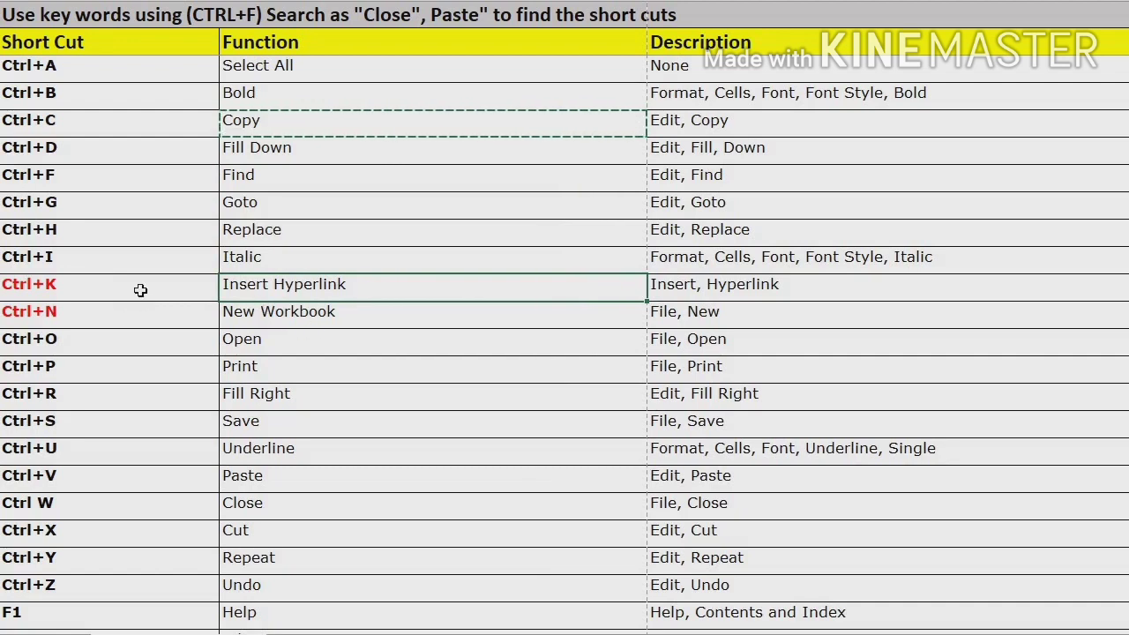
left_click_drag(141, 291, 139, 341)
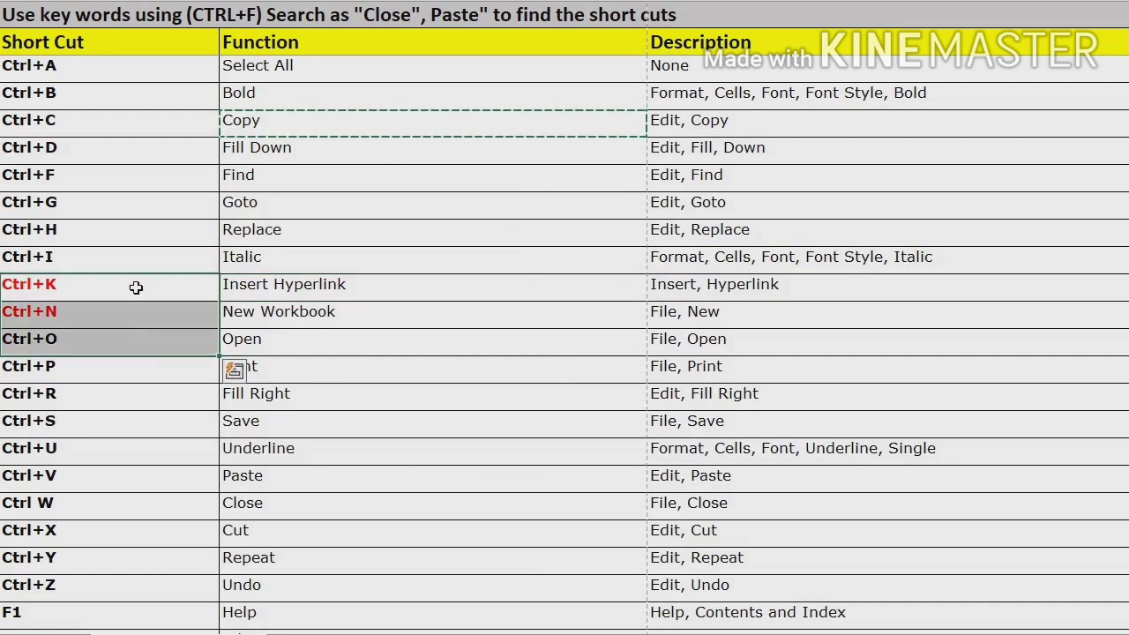
left_click_drag(136, 287, 133, 313)
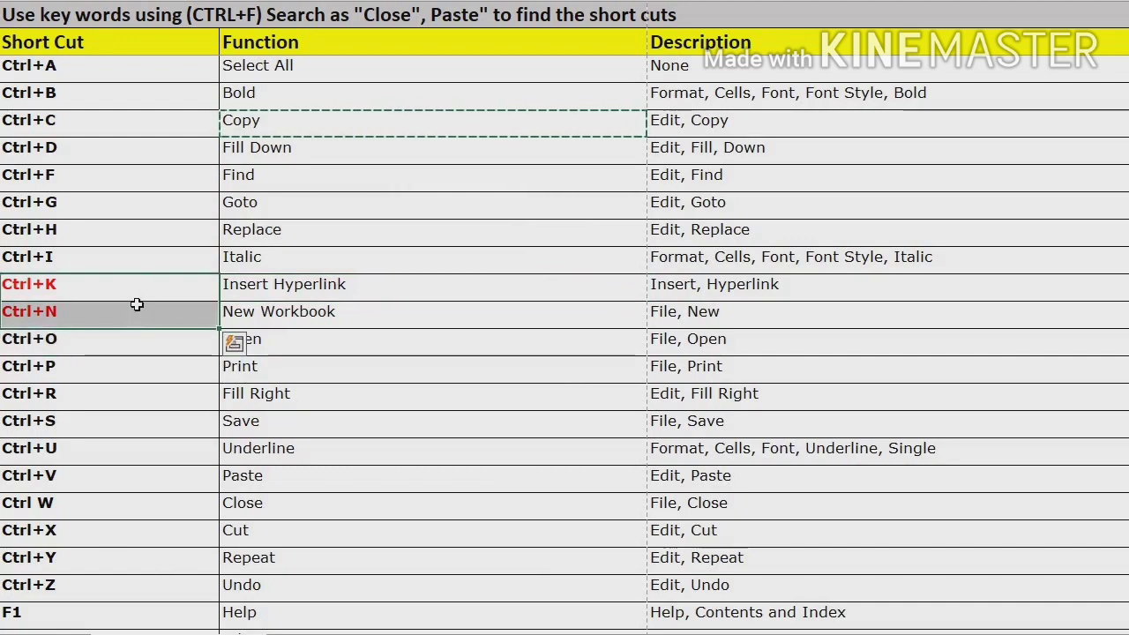
left_click(27, 346)
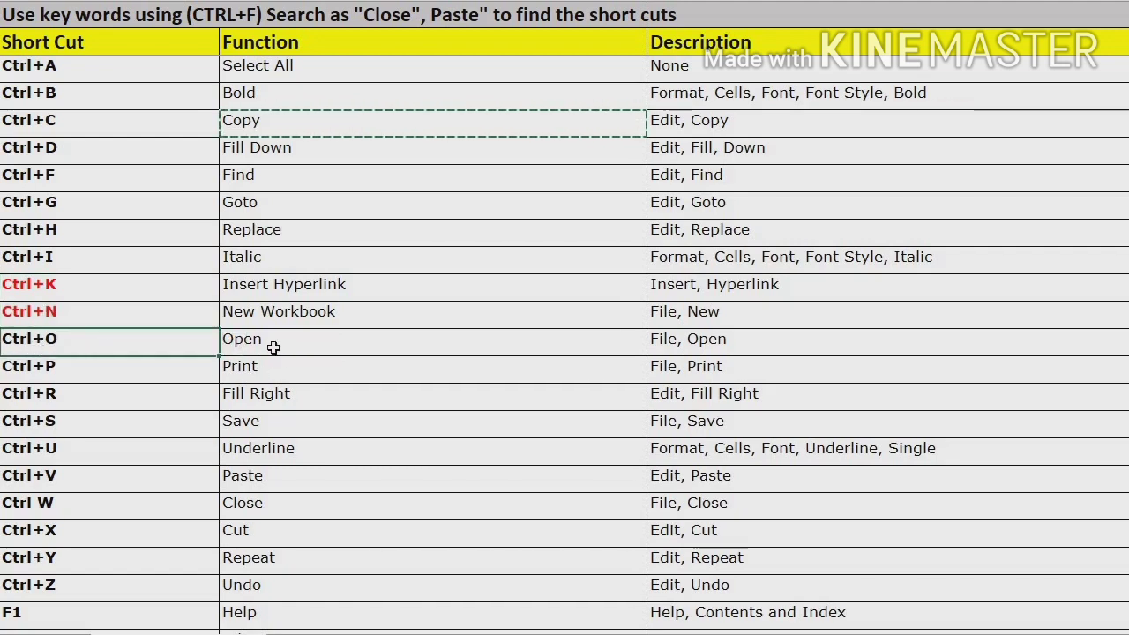
left_click(247, 346)
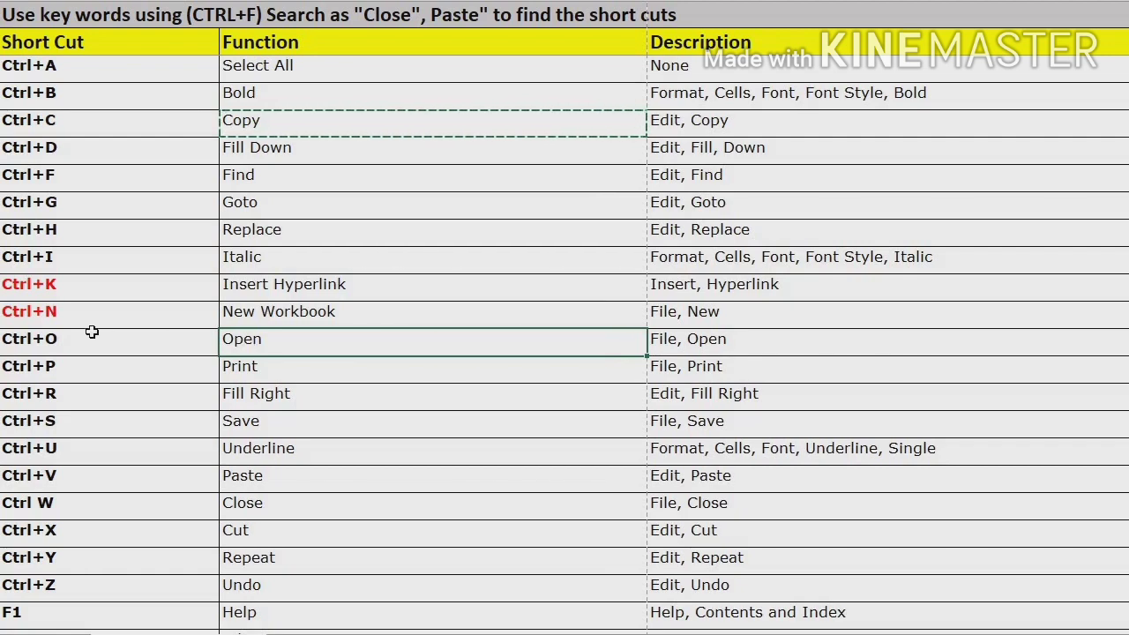
left_click(63, 341)
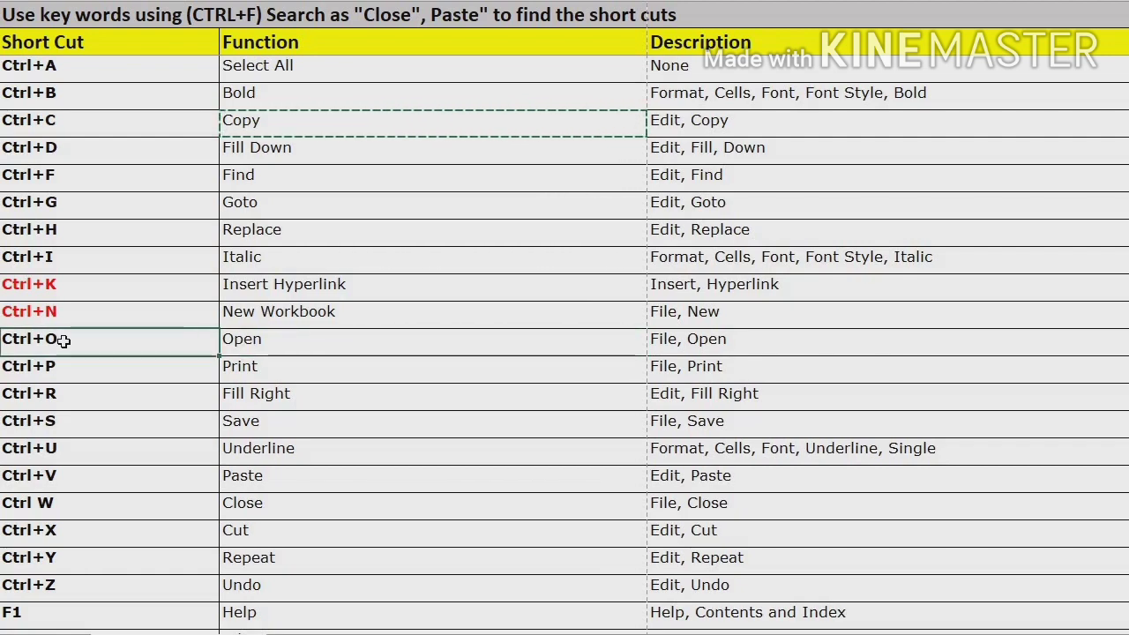
left_click(294, 347)
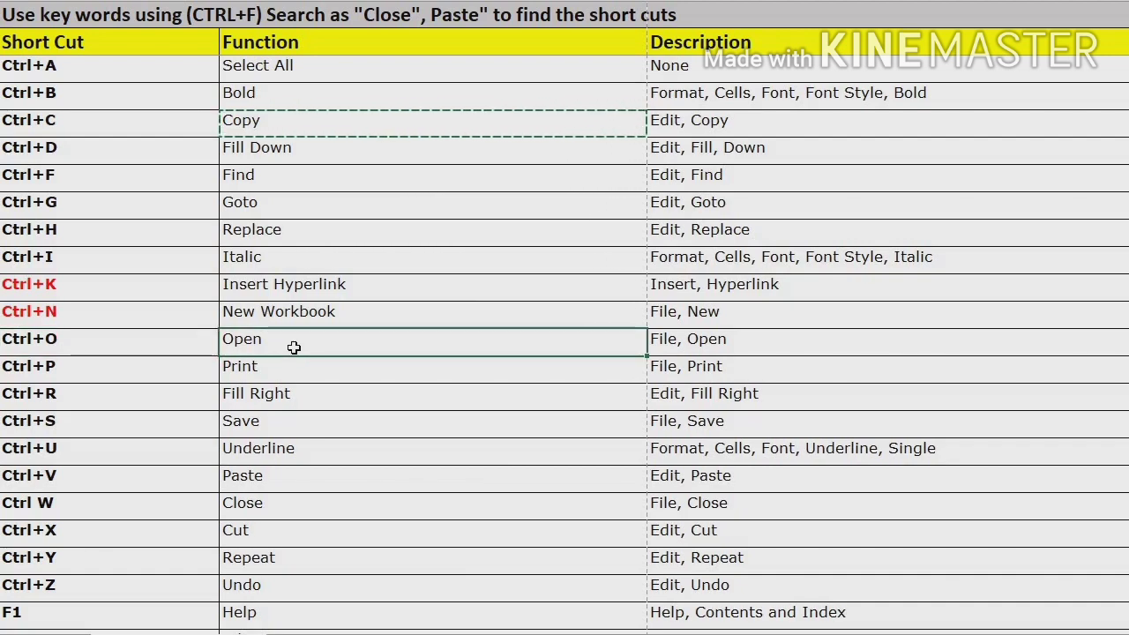
left_click(62, 367)
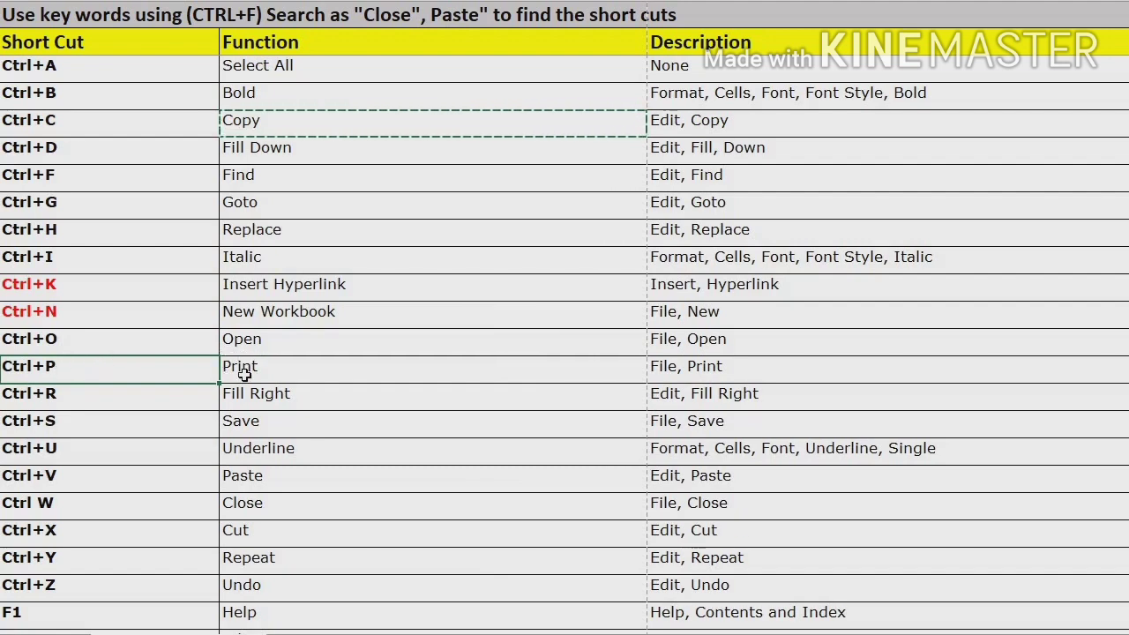
left_click(62, 397)
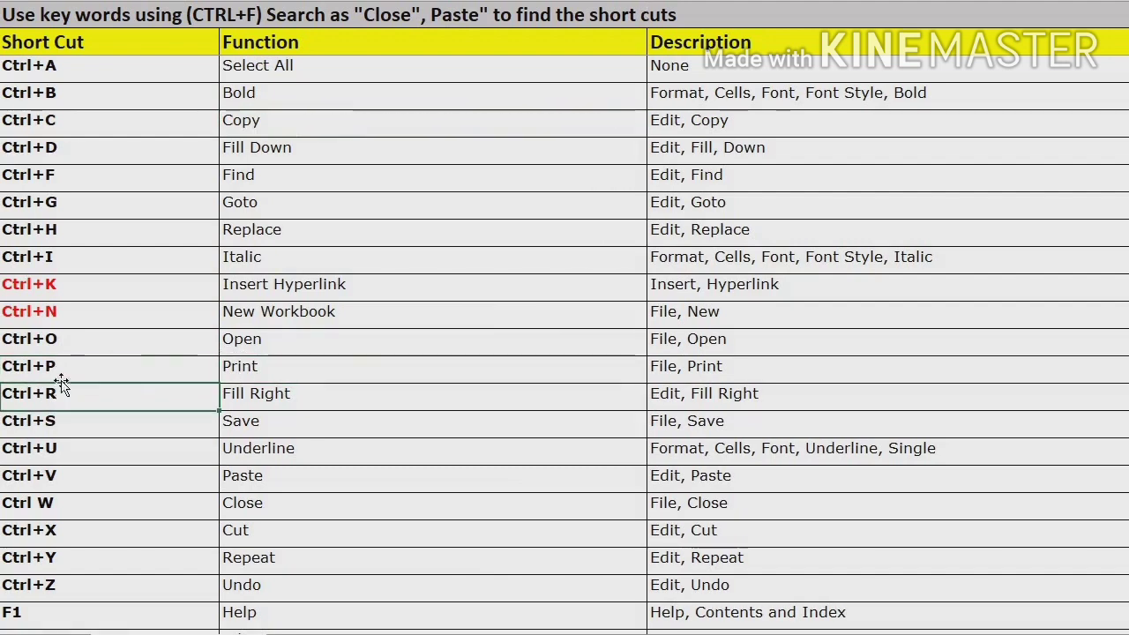
left_click(55, 369)
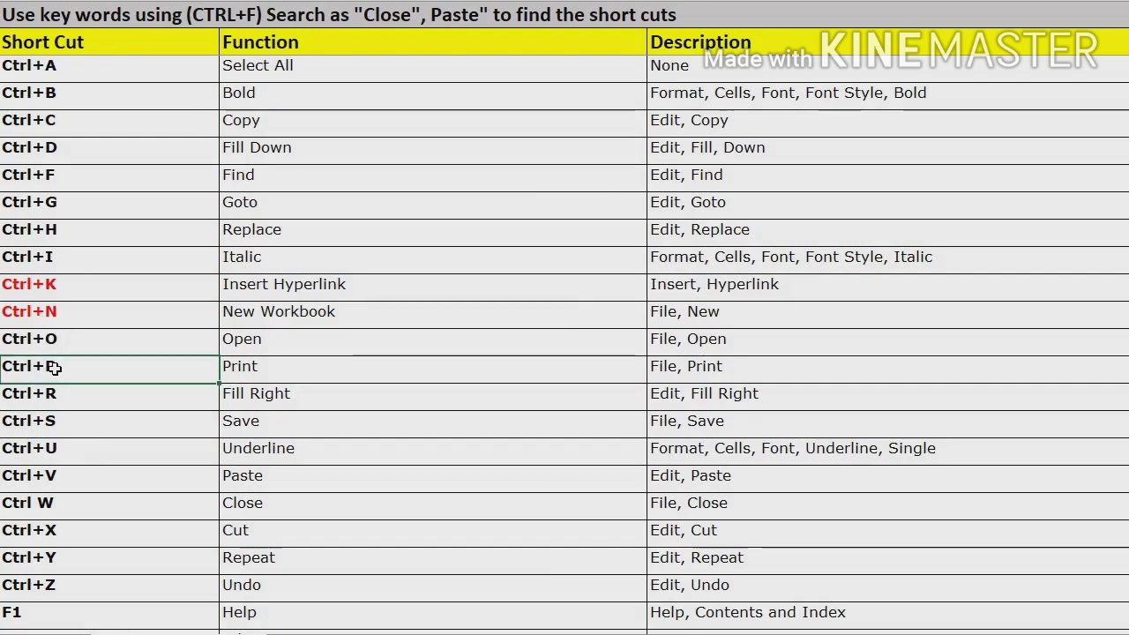
- Try to fill the Function text of the Ctrl+R row right into its Description cell
left_click(55, 398)
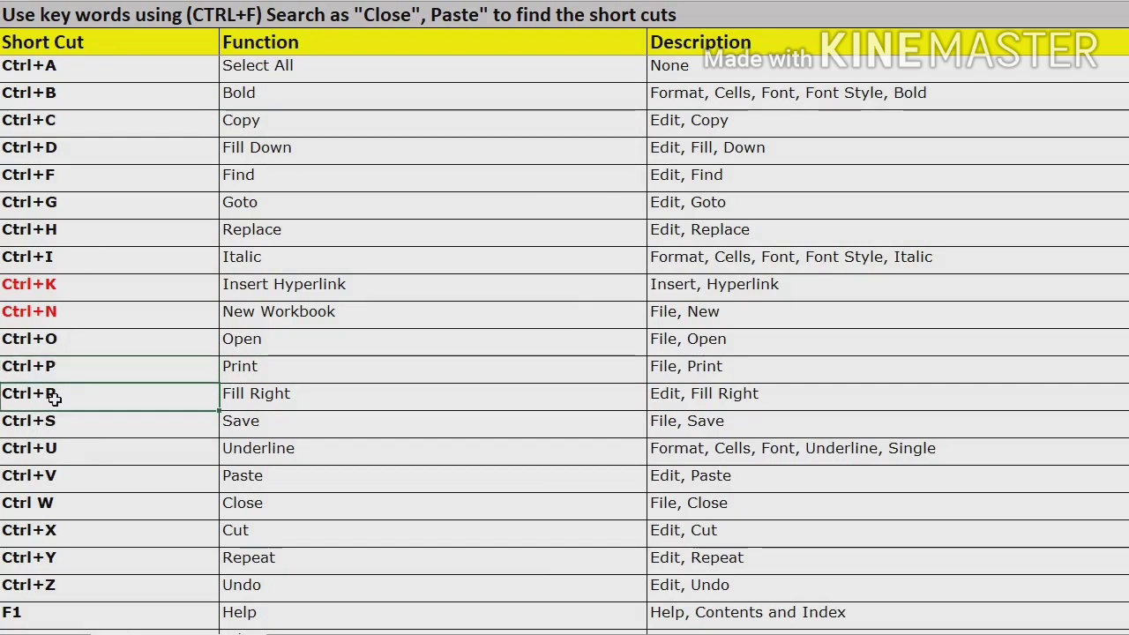
left_click(284, 397)
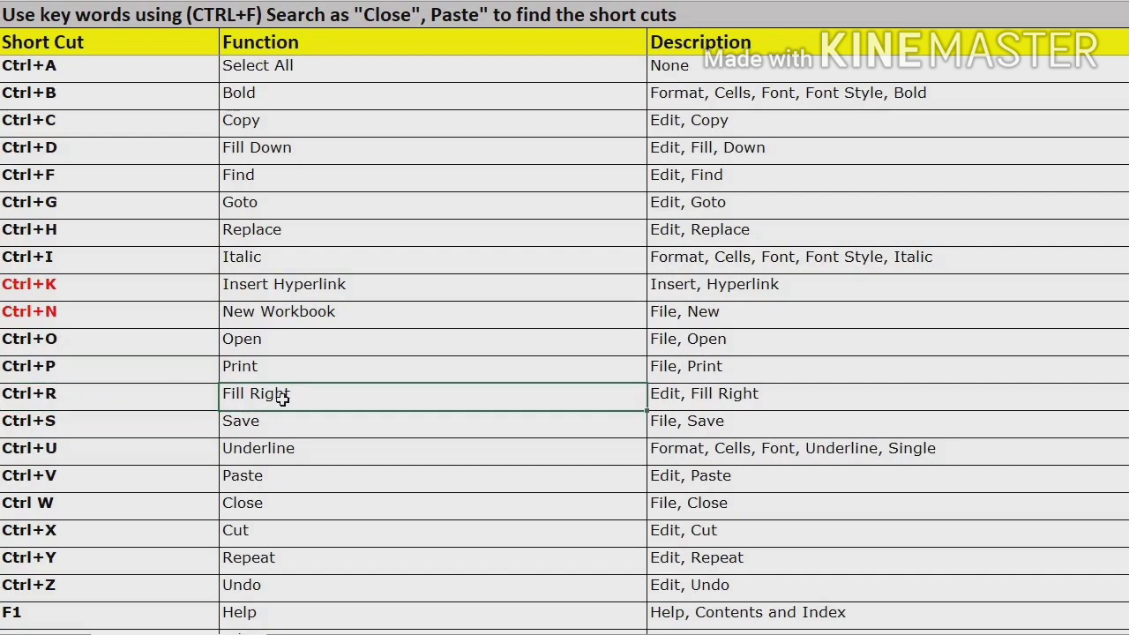
left_click(714, 397)
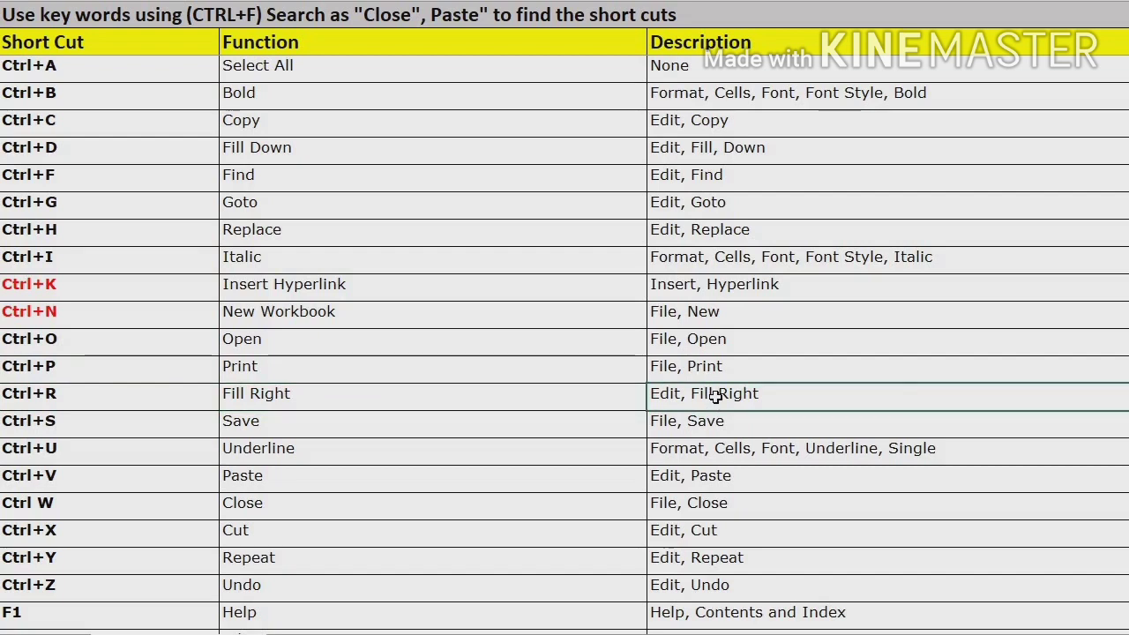
key("ctrl+r")
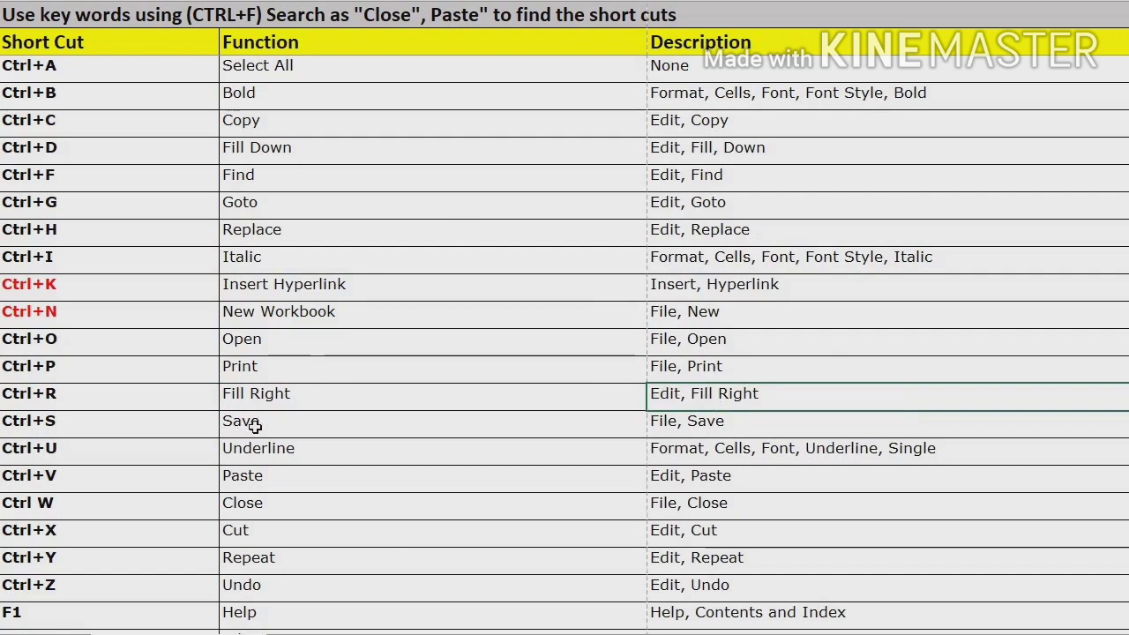
- Examine the Ctrl+S row of the shortcut list and its Save function
left_click(253, 425)
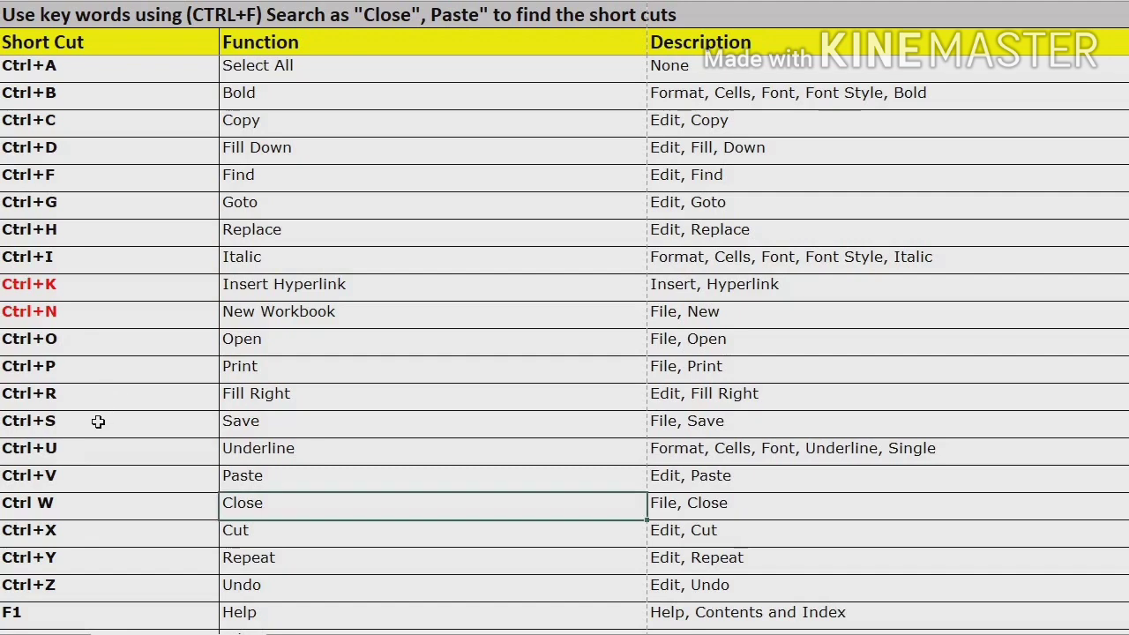
left_click(98, 421)
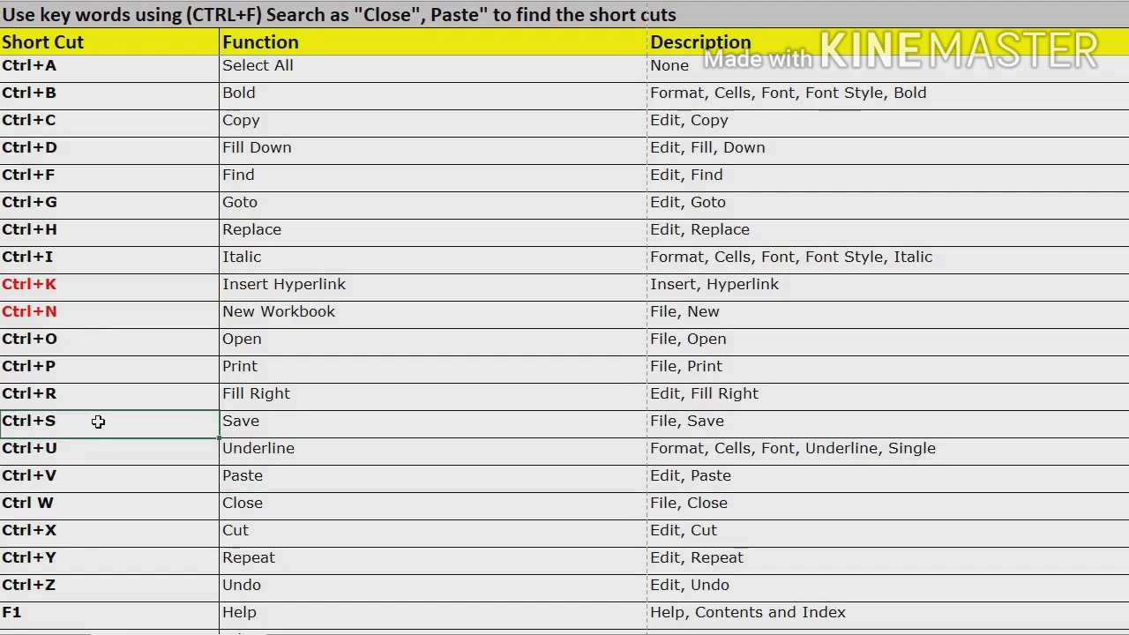
left_click(254, 429)
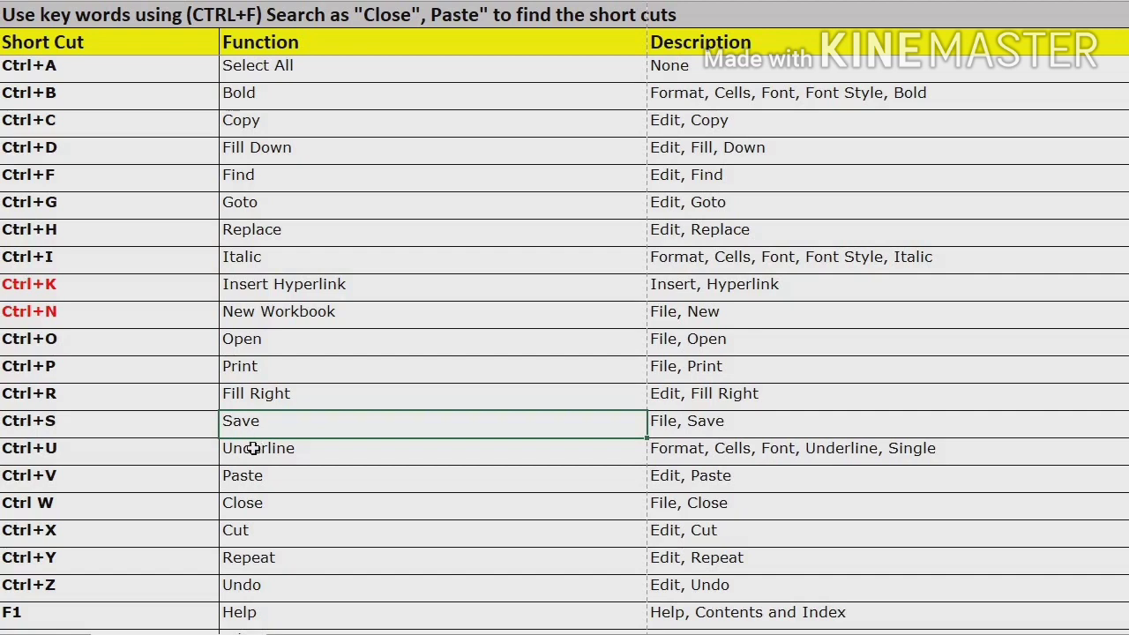
- Underline the Fill Right through Paste cells in the Function column and undo the formatting
left_click(256, 449)
left_click_drag(260, 394, 265, 479)
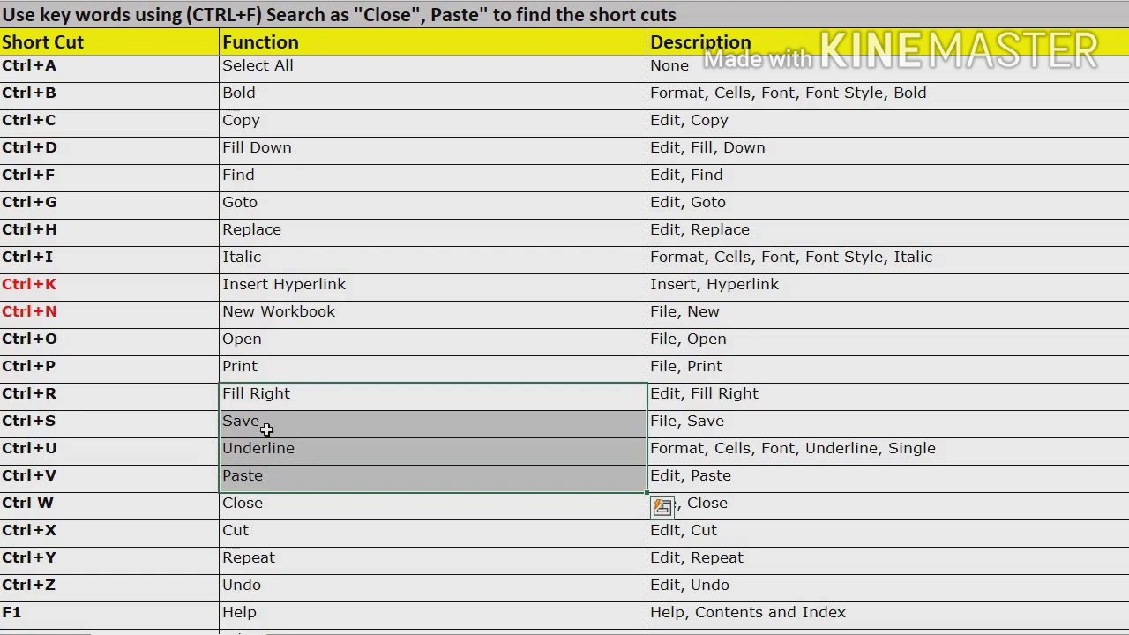
key("ctrl+u")
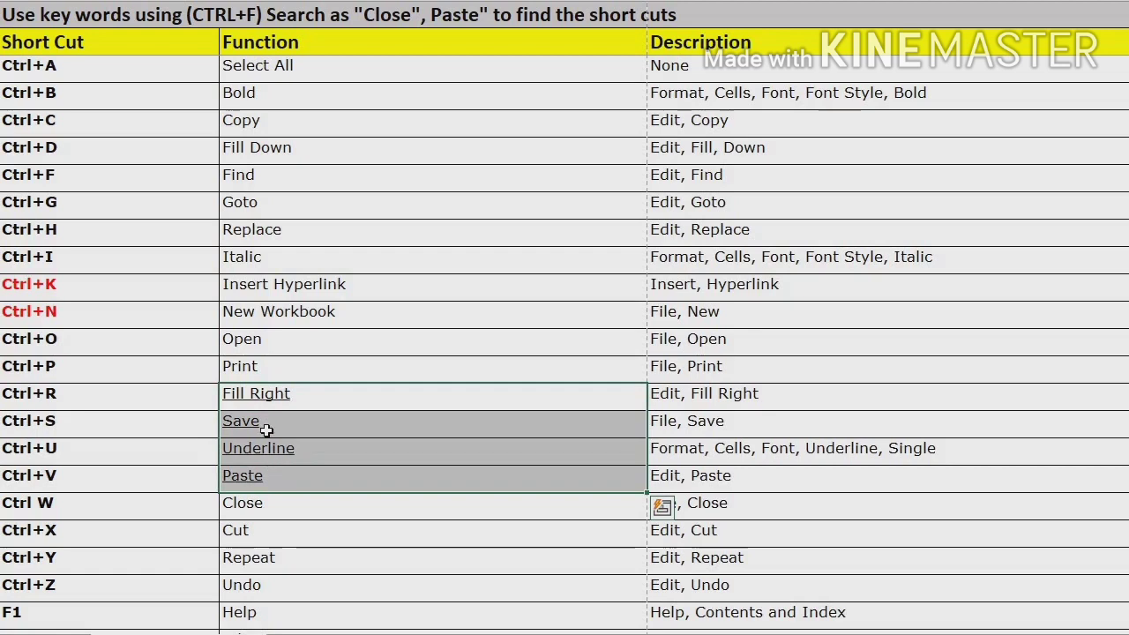
left_click(266, 430)
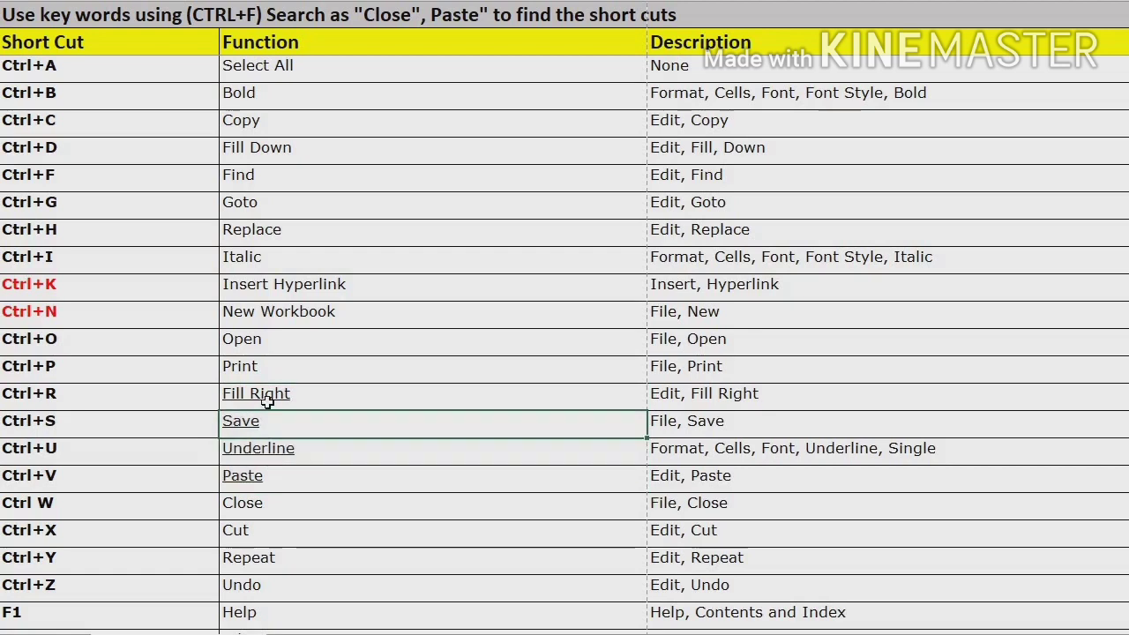
left_click(279, 485)
key("ctrl+z")
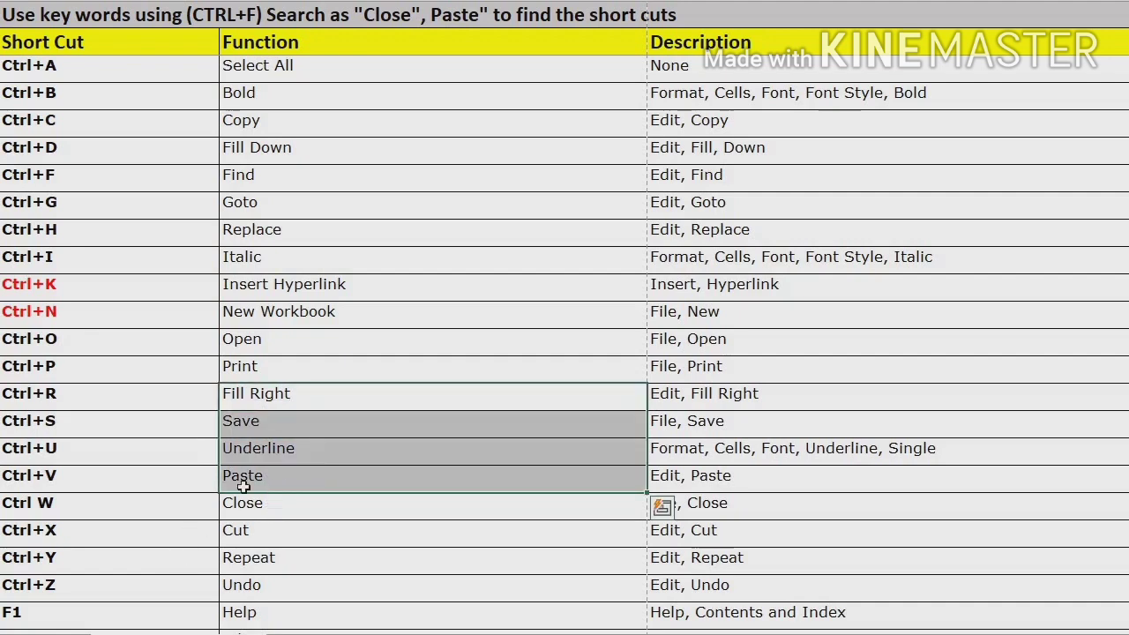
- Examine the Paste, Copy and Close rows of the shortcut list
left_click(264, 503)
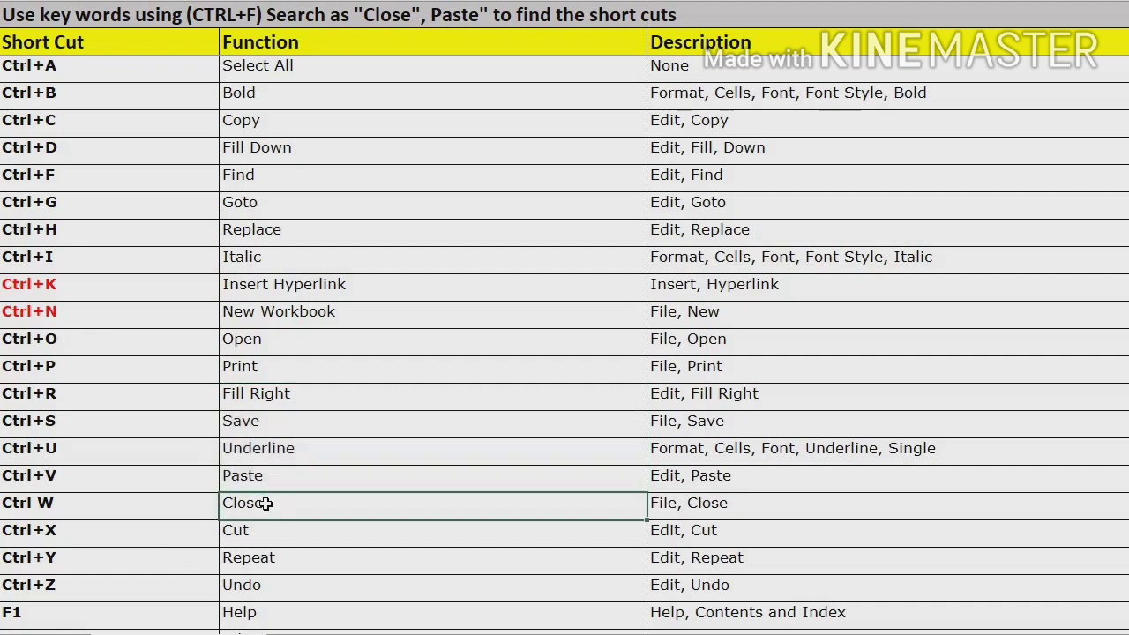
left_click(50, 485)
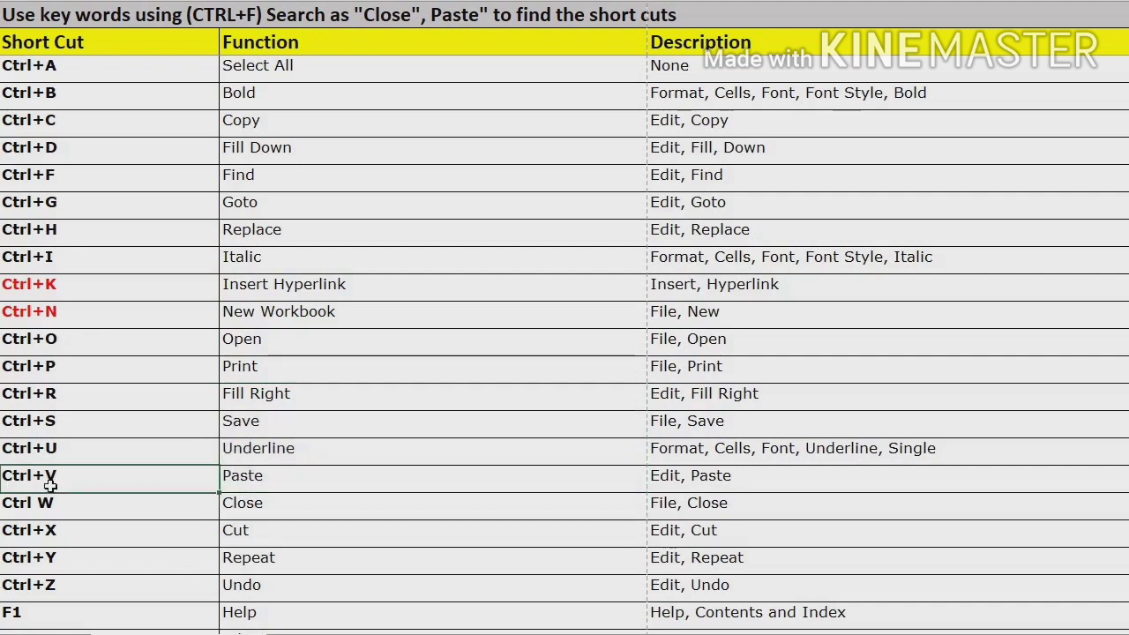
left_click(264, 483)
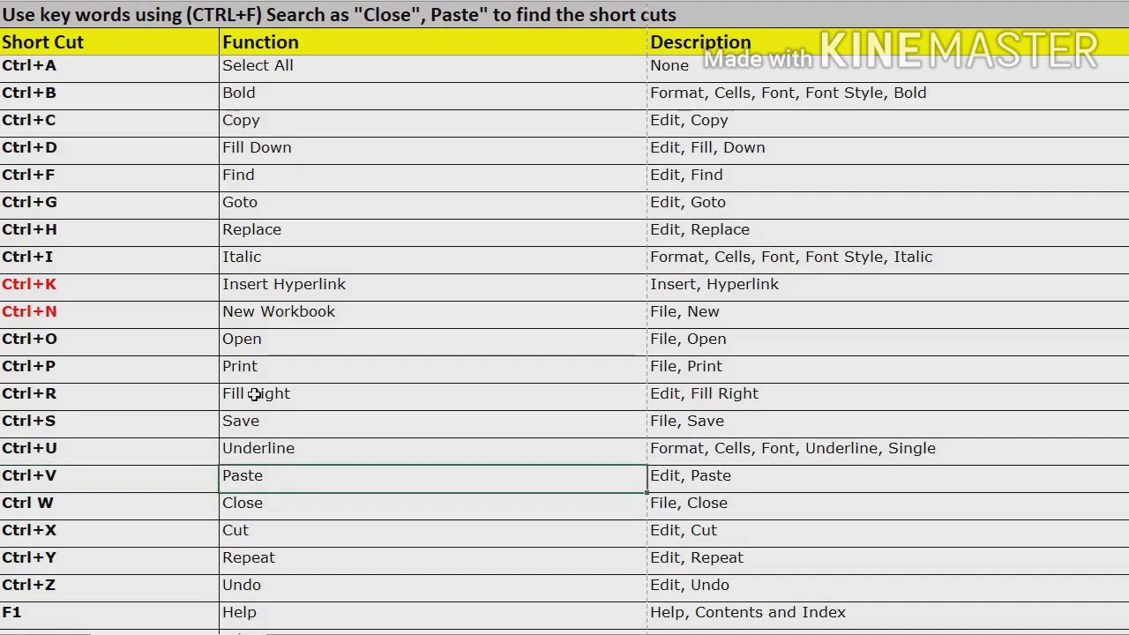
left_click(251, 125)
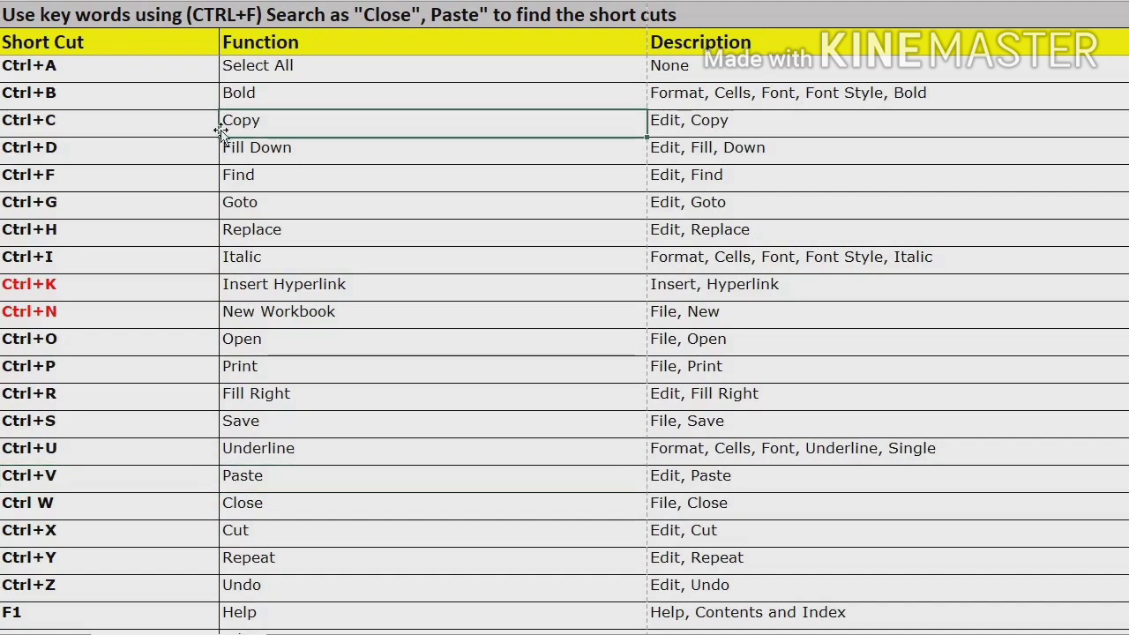
left_click(381, 472)
left_click(280, 504)
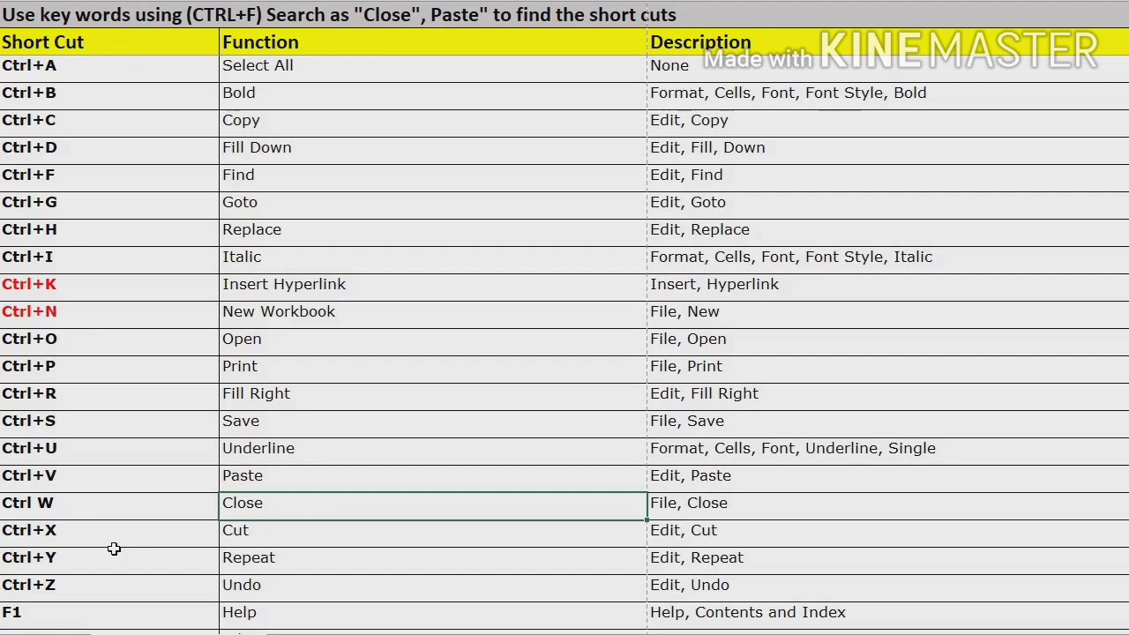
- Cut the Function cell of the Ctrl+X row to the clipboard
left_click(339, 539)
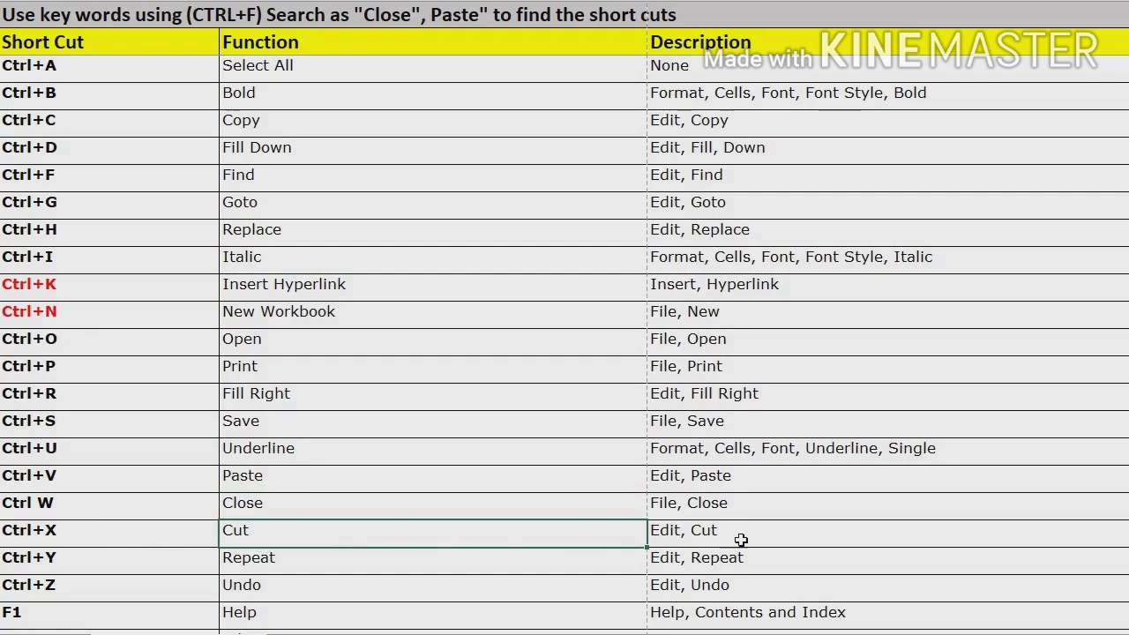
left_click(713, 538)
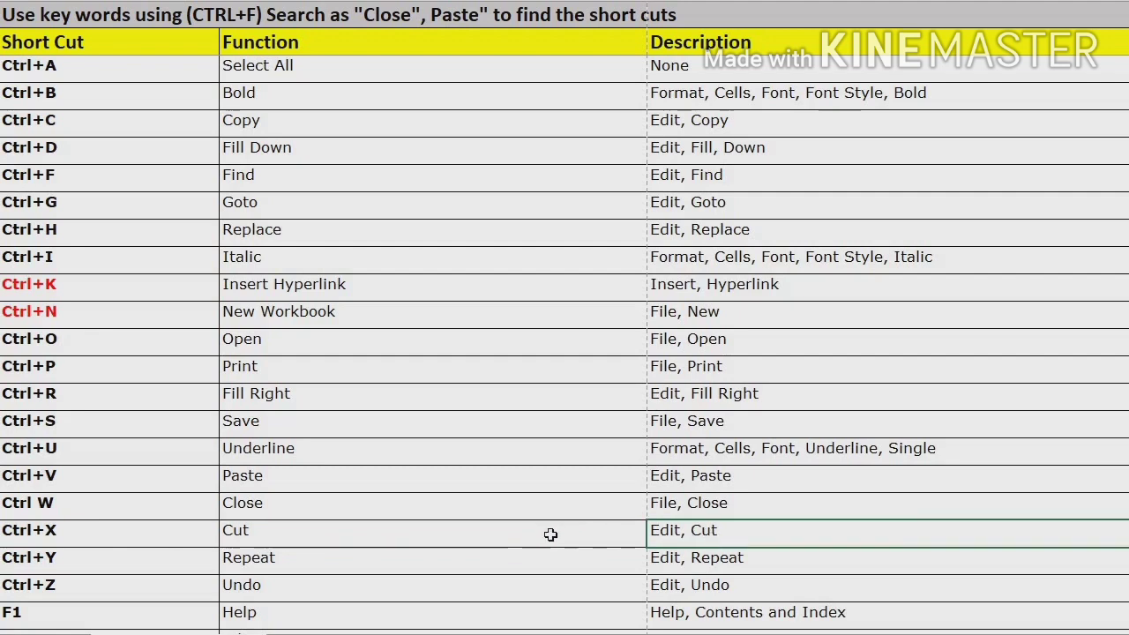
left_click(476, 537)
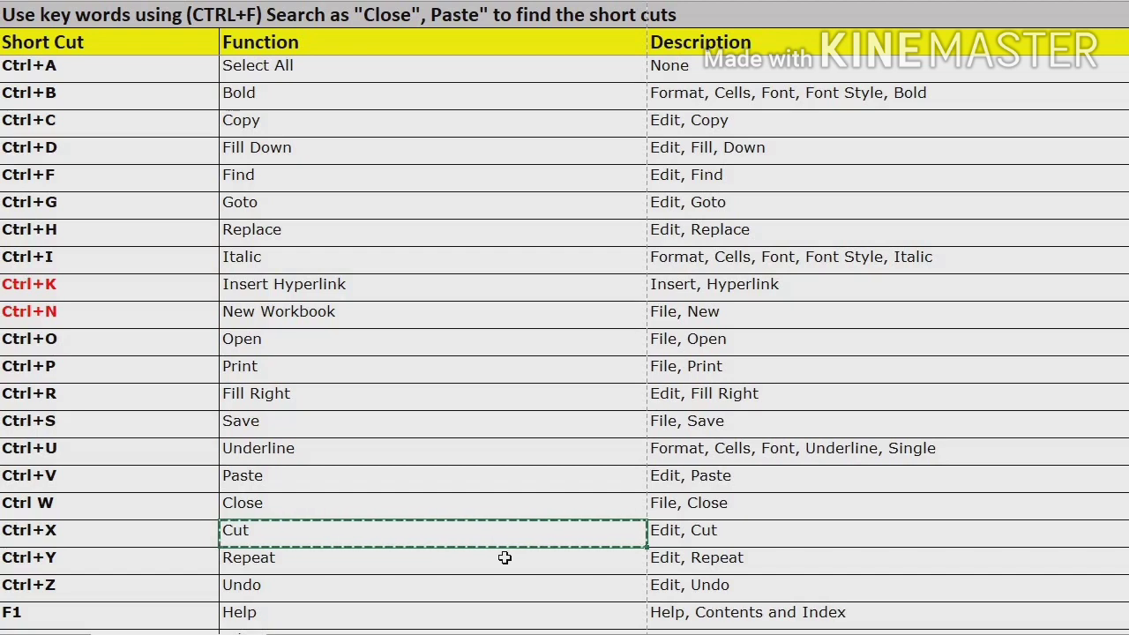
- Examine the Ctrl+X, Ctrl+Y and Ctrl+Z rows and their Repeat and Undo functions
left_click(72, 531)
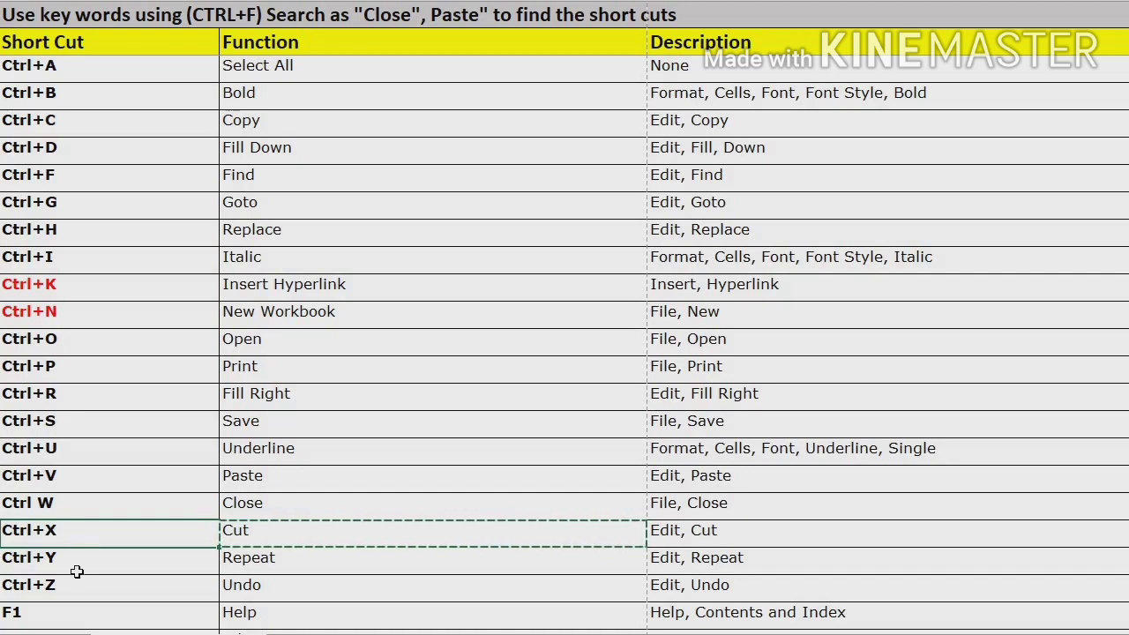
left_click(76, 560)
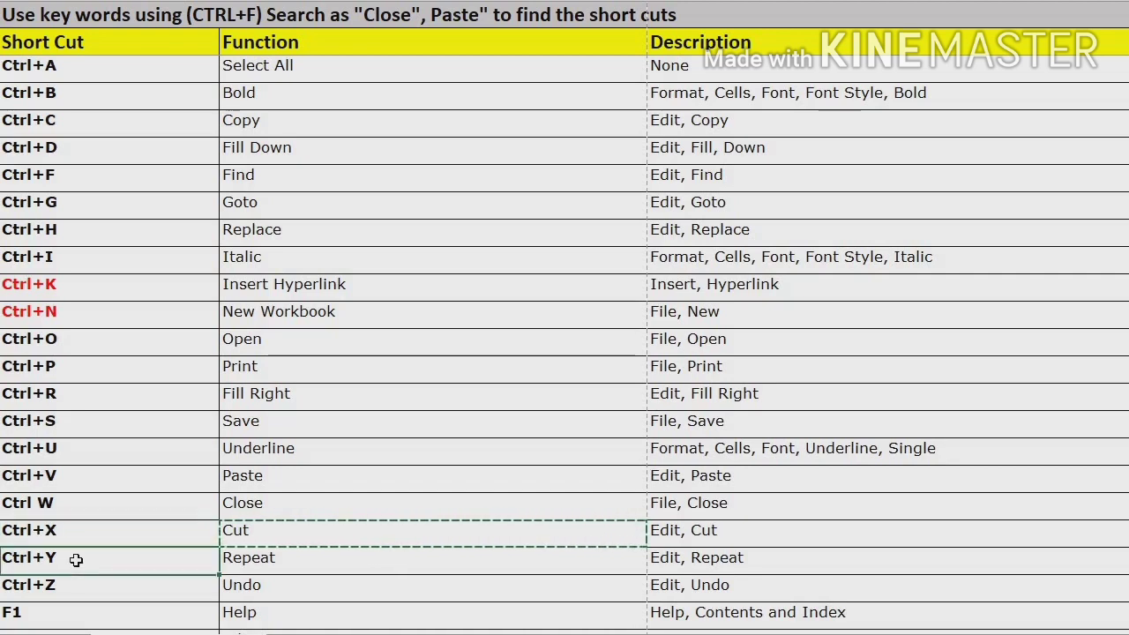
left_click(255, 562)
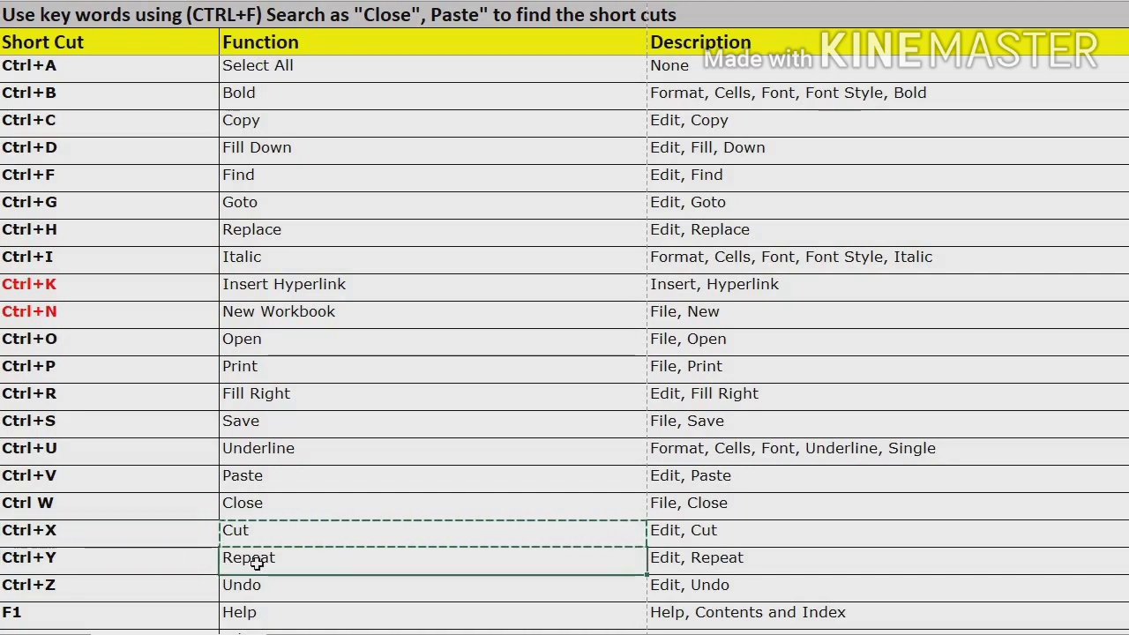
left_click(59, 587)
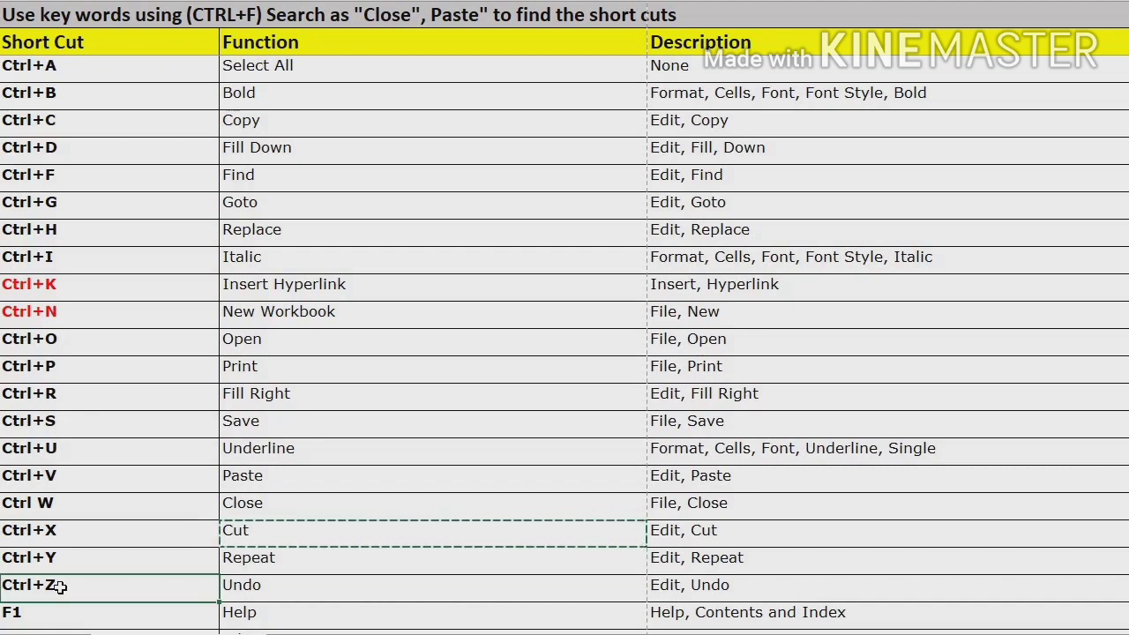
left_click(286, 589)
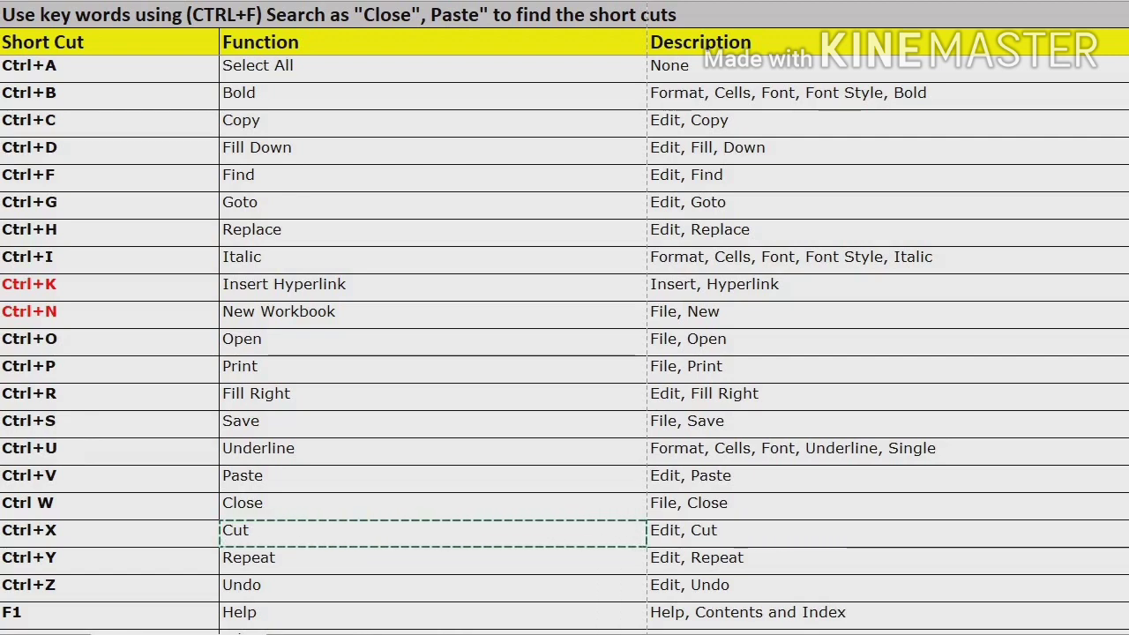
left_click(248, 586)
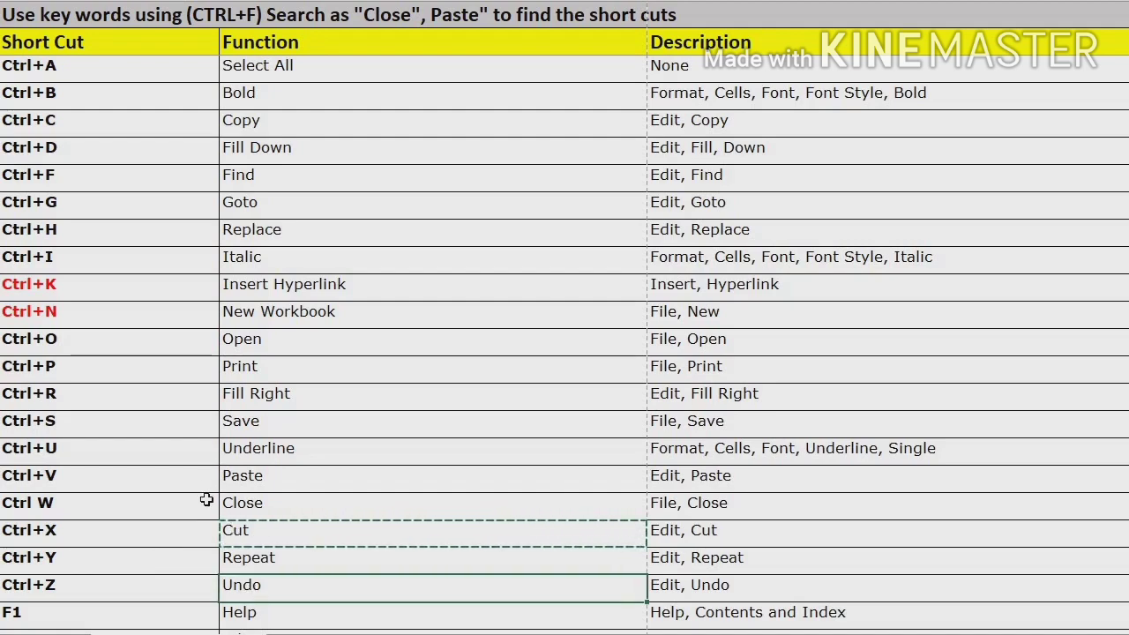
- Review the function-key rows of the shortcut list, checking the F6 Next Pane and F5 Goto entries
scroll(206, 500, "down", 1)
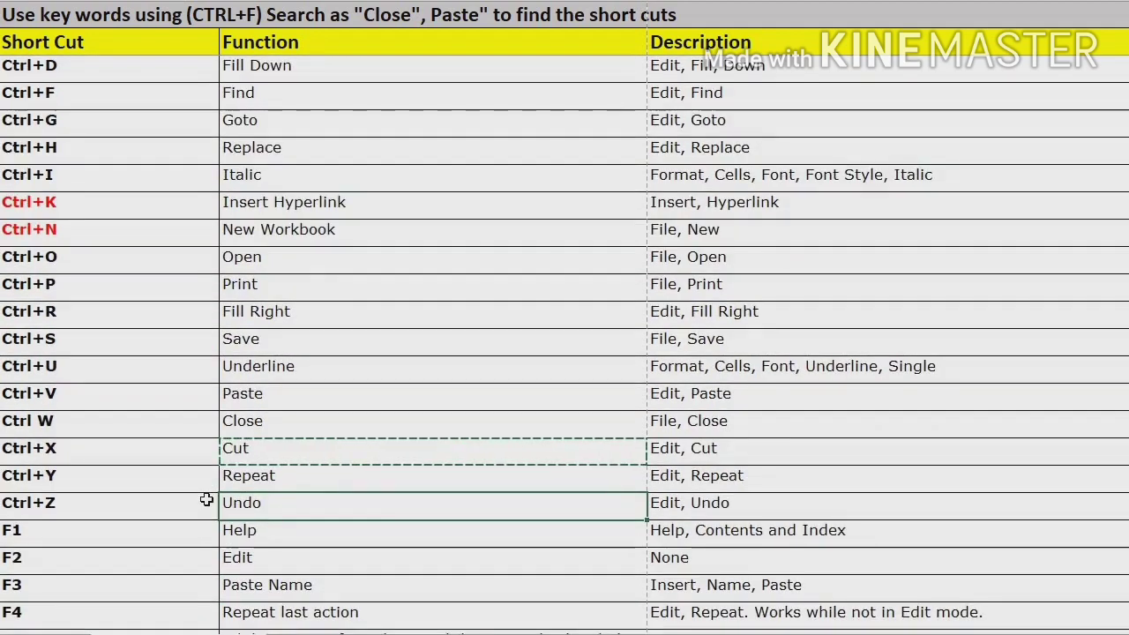
scroll(206, 497, "down", 2)
scroll(181, 320, "down", 2)
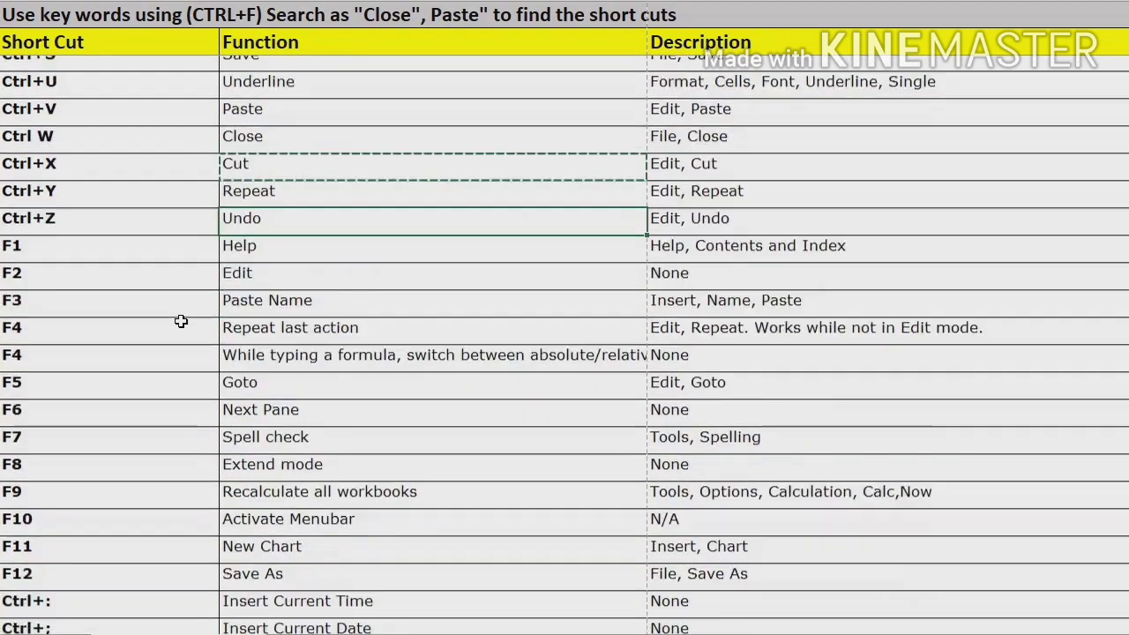
scroll(180, 321, "down", 1)
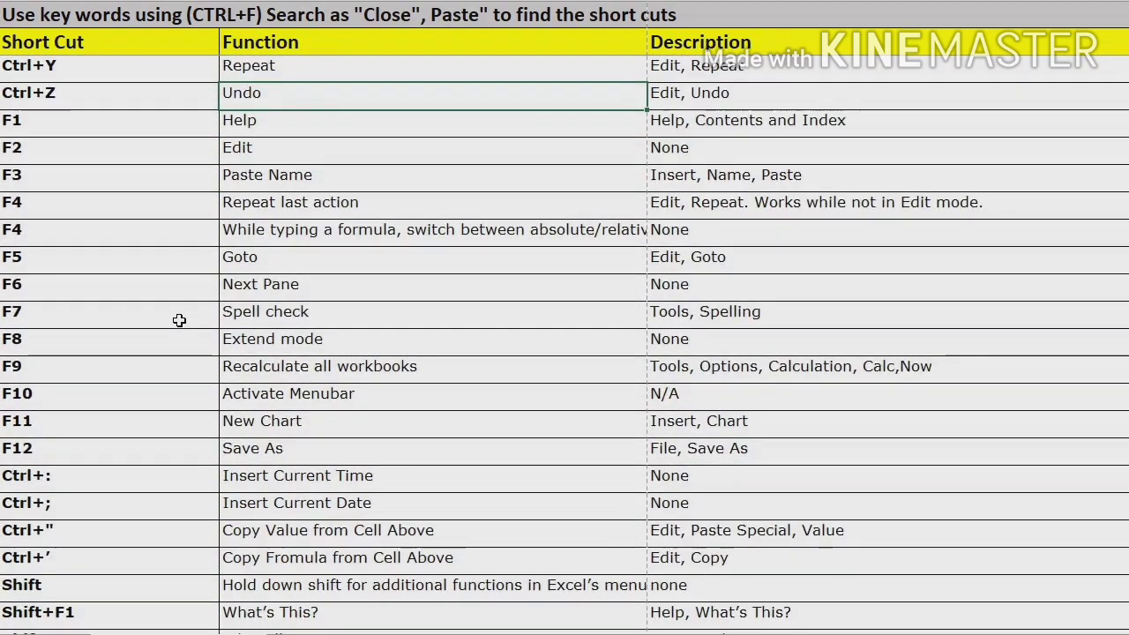
scroll(179, 320, "down", 1)
scroll(179, 320, "up", 1)
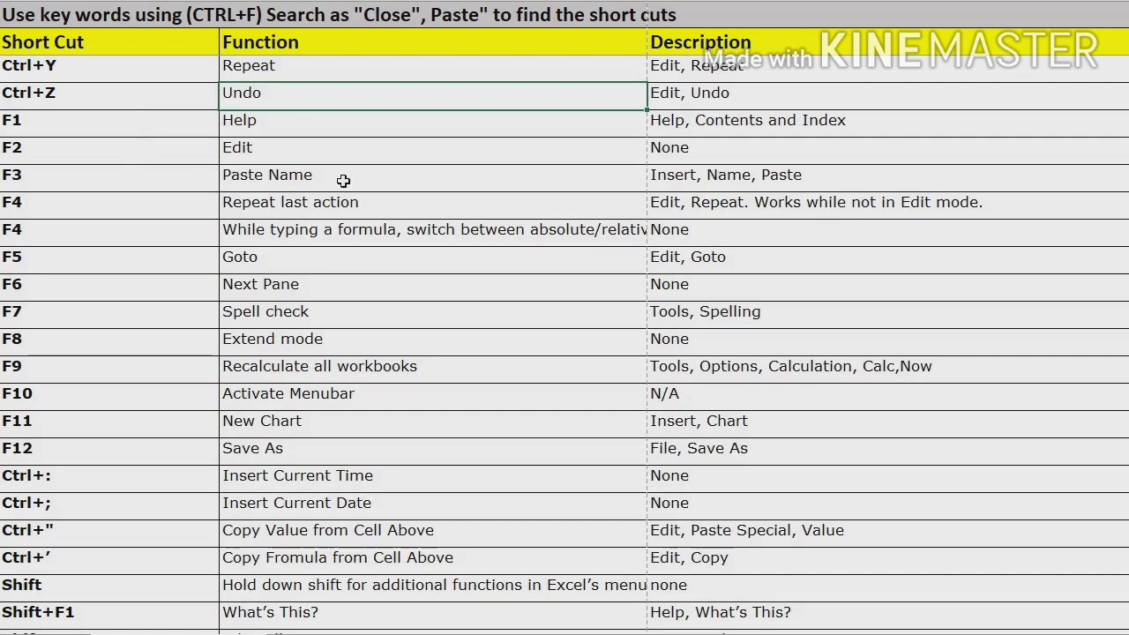
left_click(250, 284)
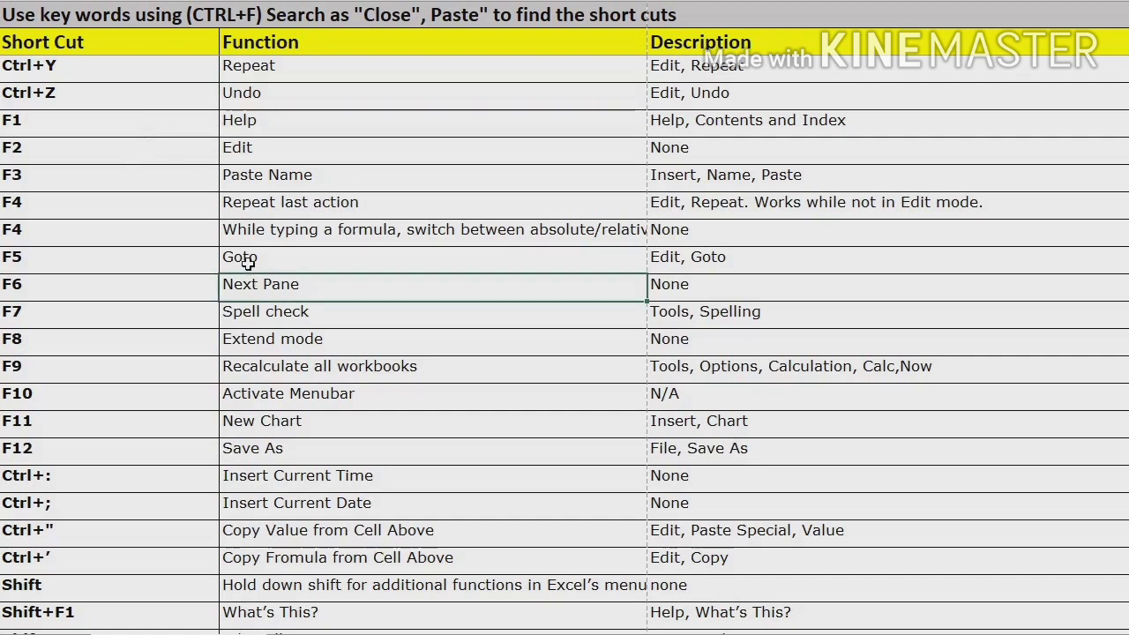
left_click(245, 256)
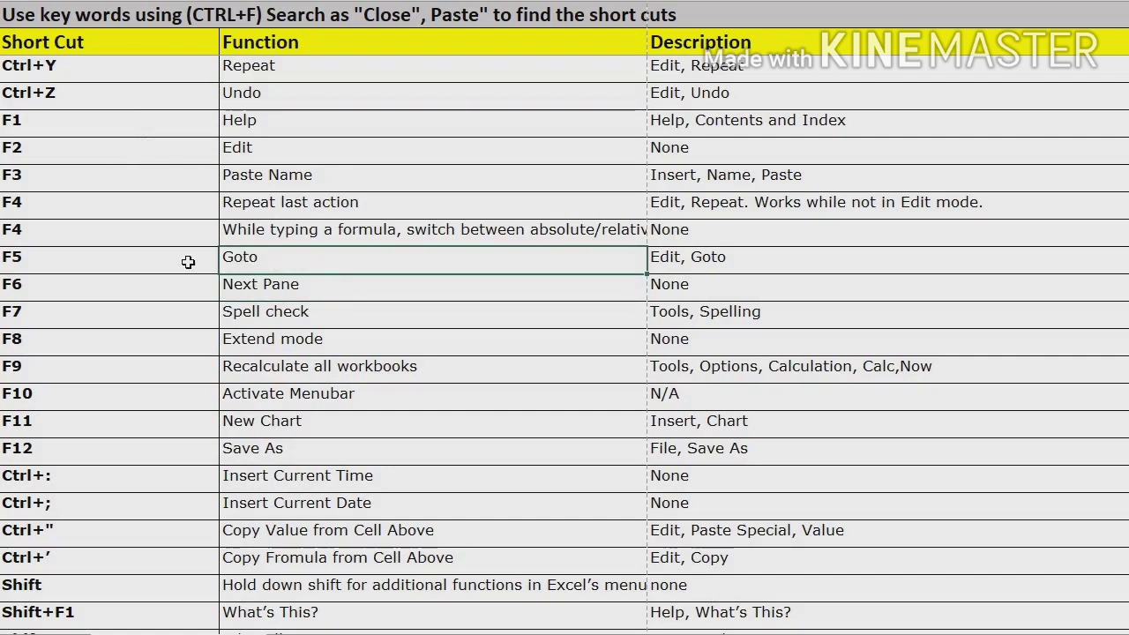
left_click(185, 263)
left_click(288, 267)
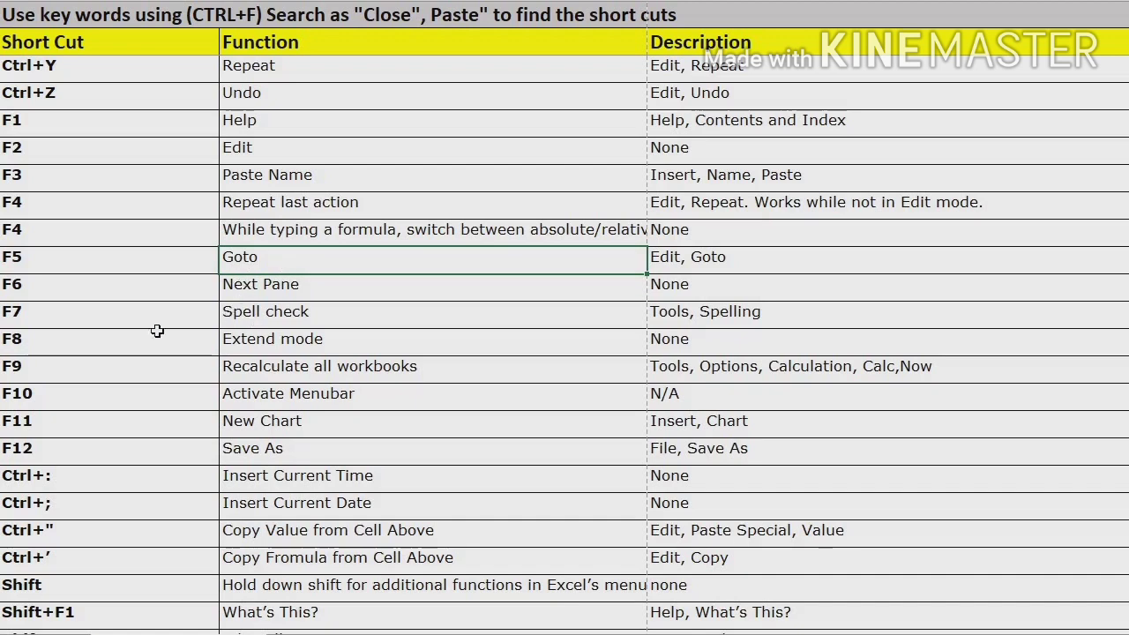
- Run a spell check starting from the F7 shortcut cell and reposition the Spelling dialog
left_click(78, 314)
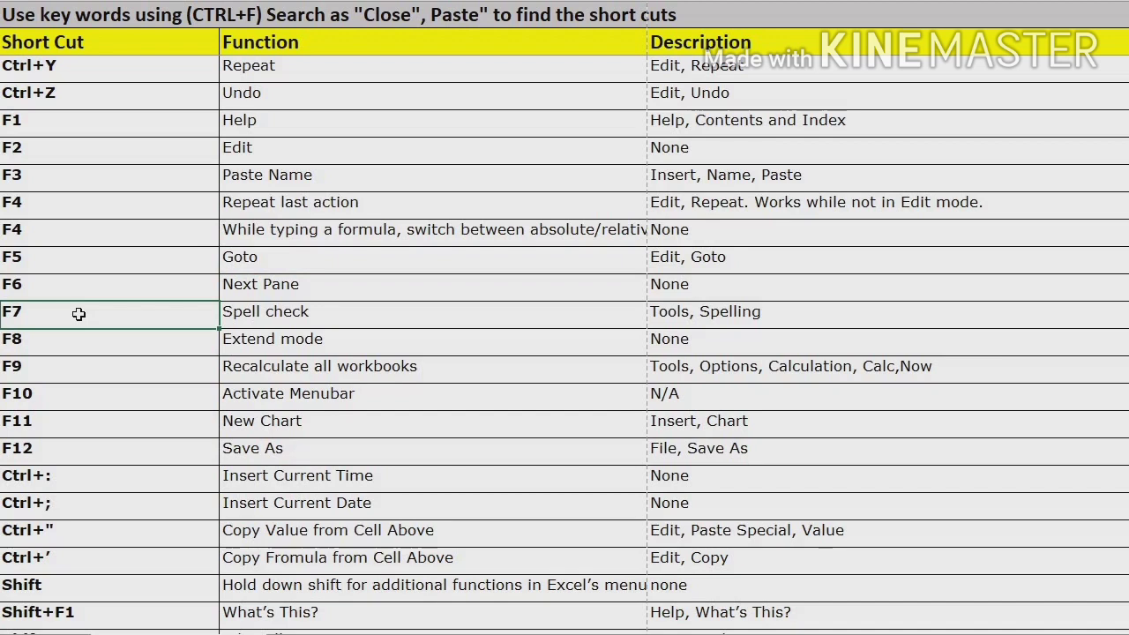
key("F7")
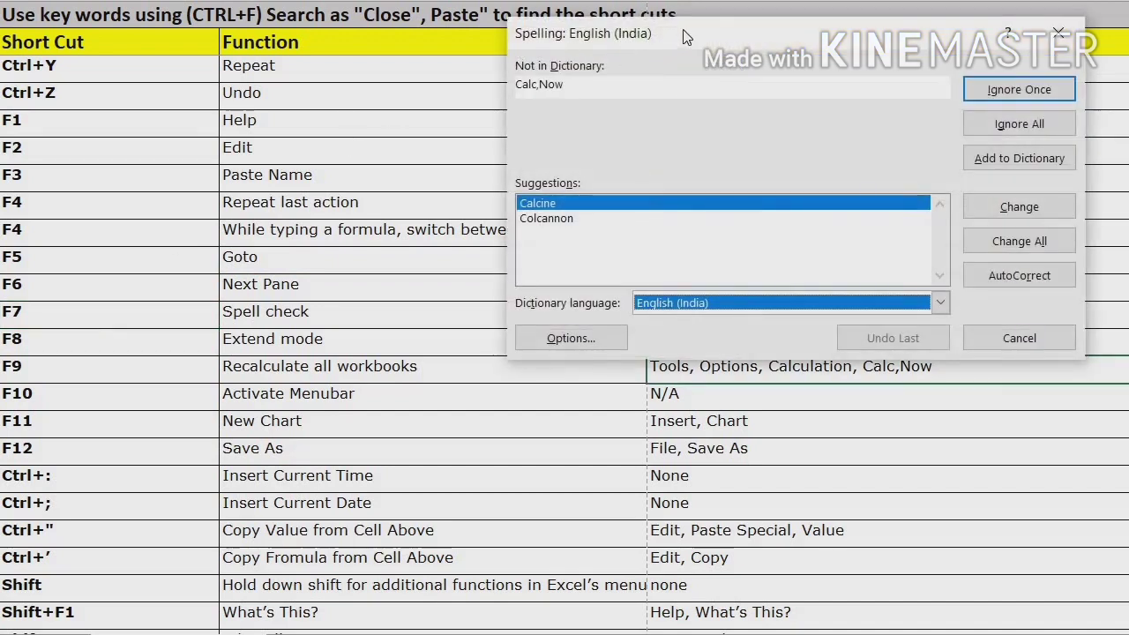
left_click_drag(687, 37, 581, 77)
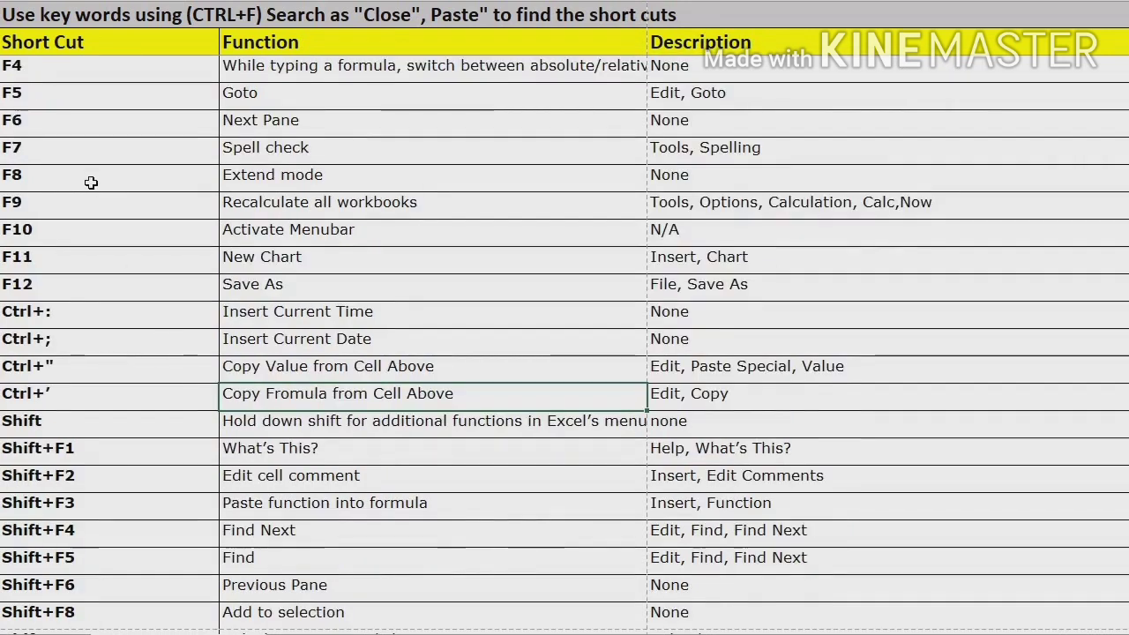
- Examine the rest of the shortcut list from the F12 row to its end, and review the Alt+F1 to Ctrl+Shift+% rows
left_click(34, 291)
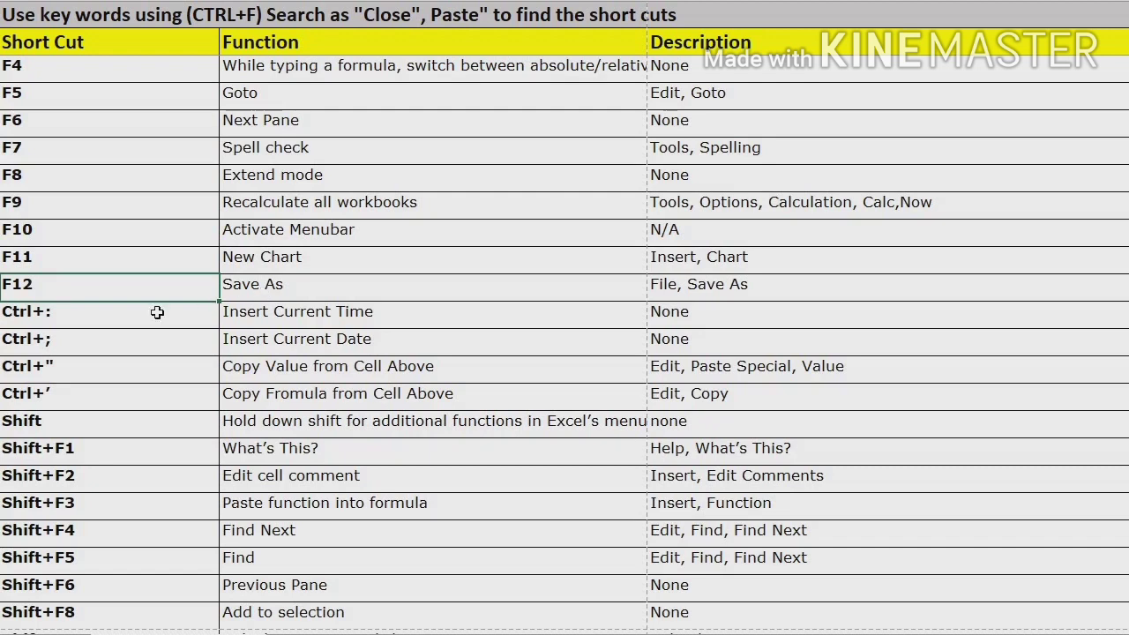
scroll(144, 318, "down", 3)
scroll(143, 317, "down", 9)
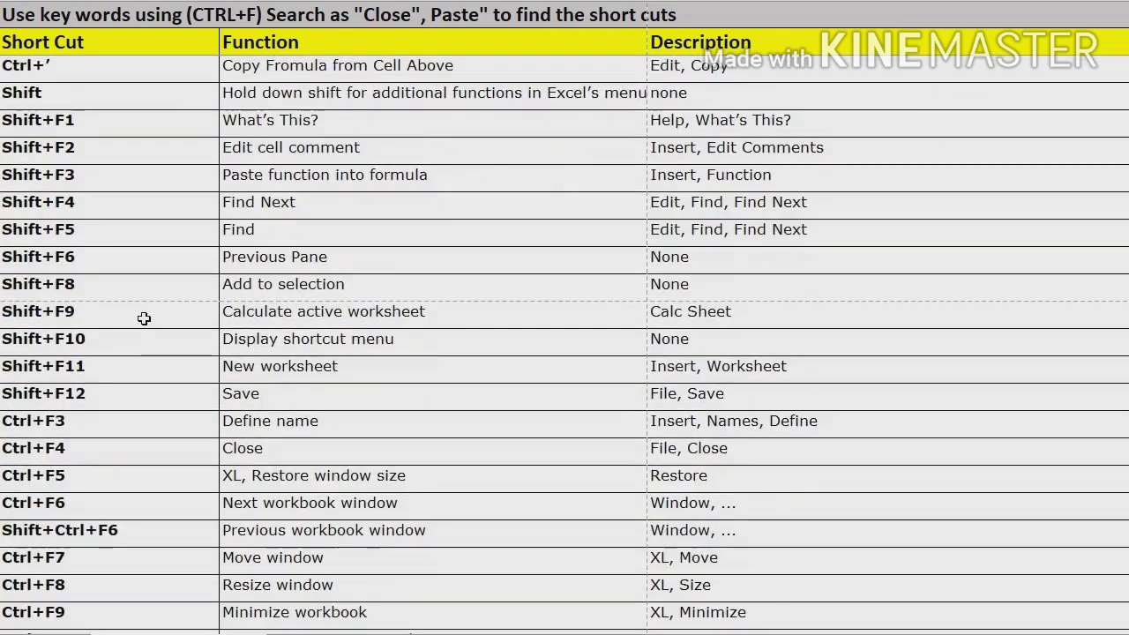
scroll(143, 318, "down", 6)
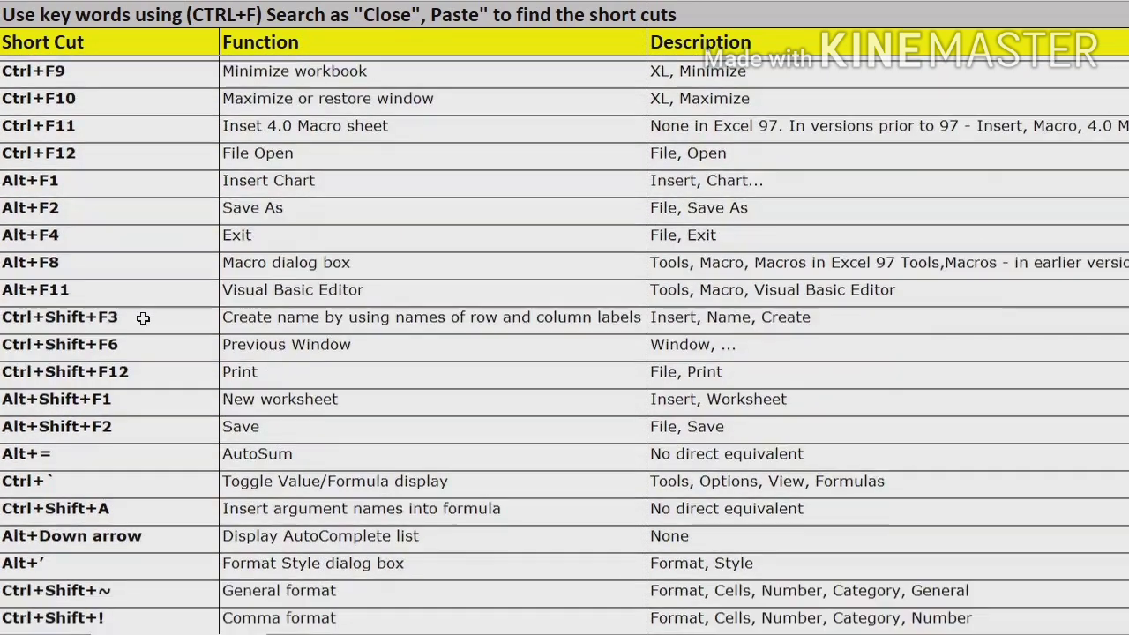
scroll(143, 318, "down", 8)
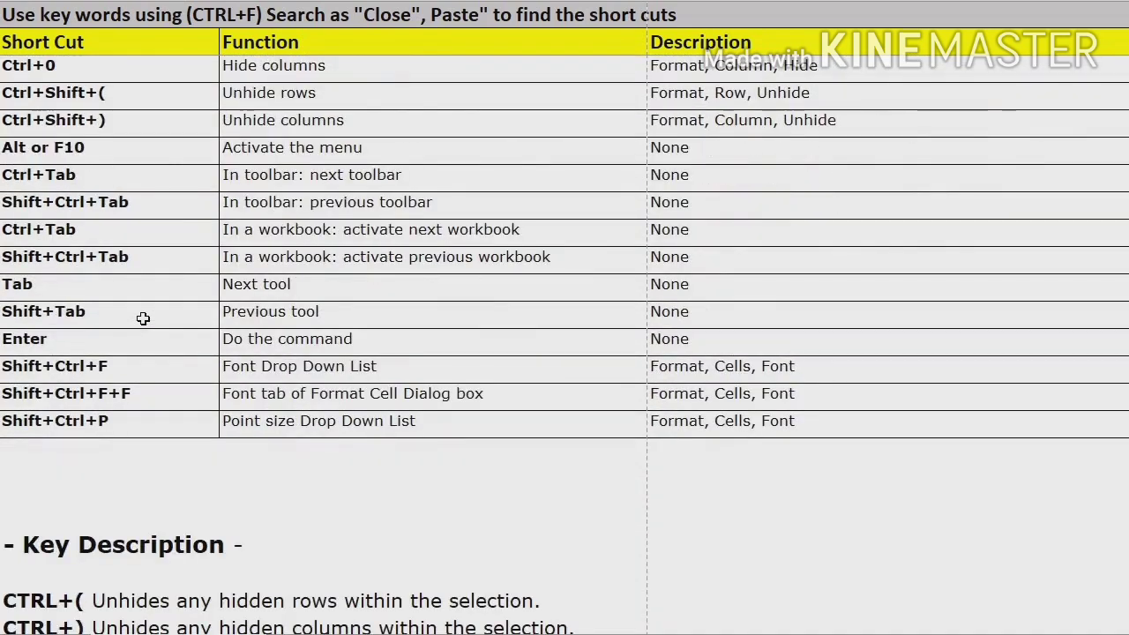
scroll(143, 317, "up", 2)
scroll(143, 319, "up", 1)
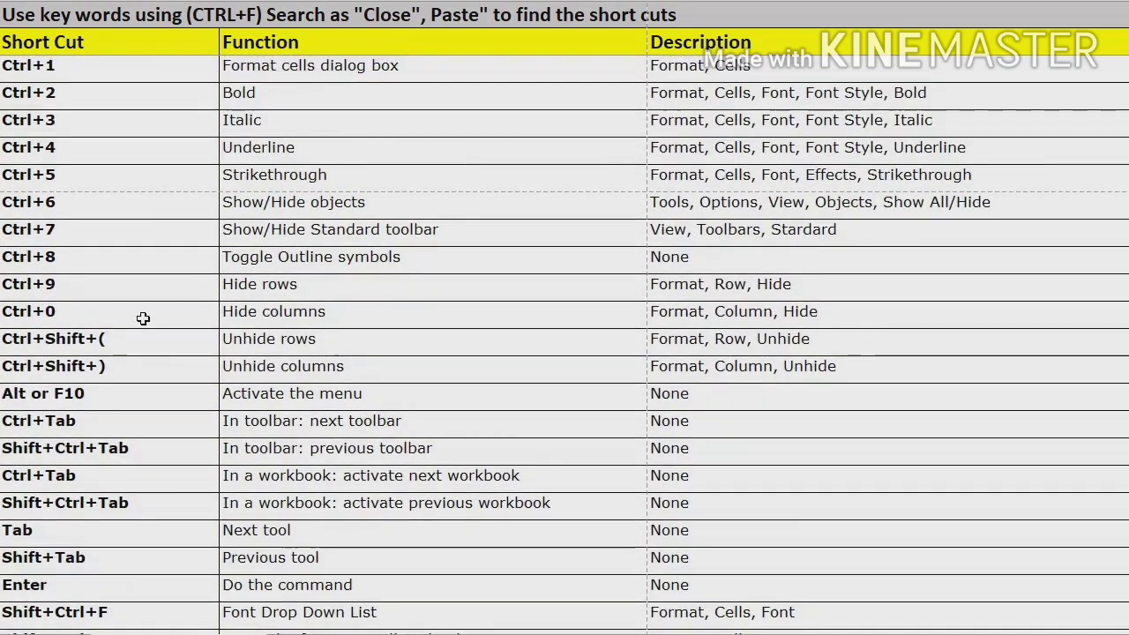
scroll(143, 318, "up", 4)
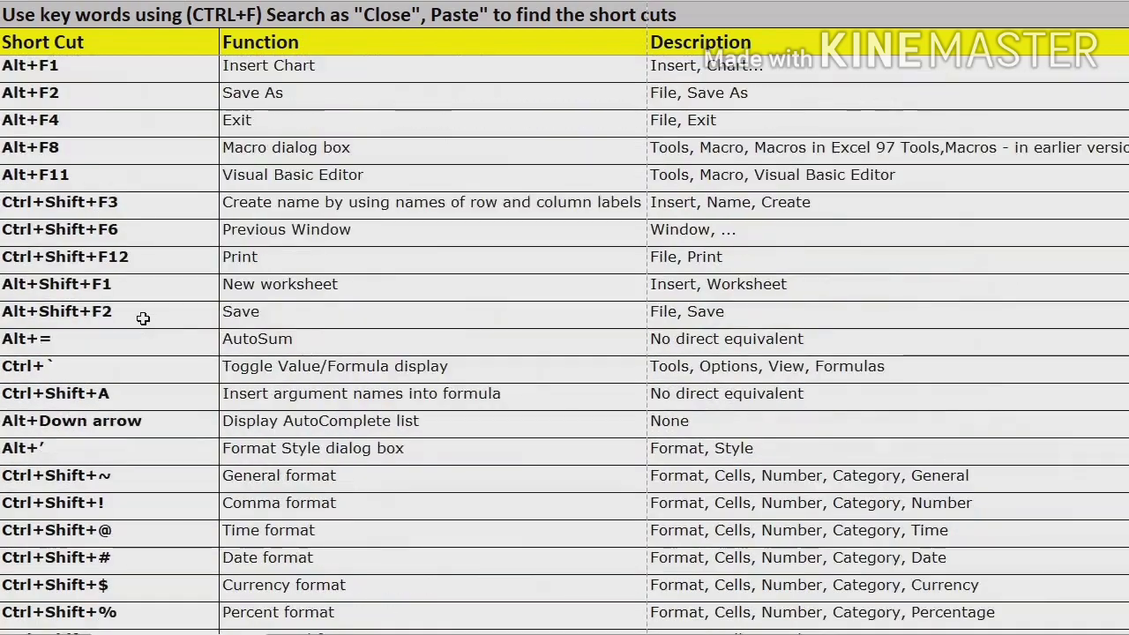